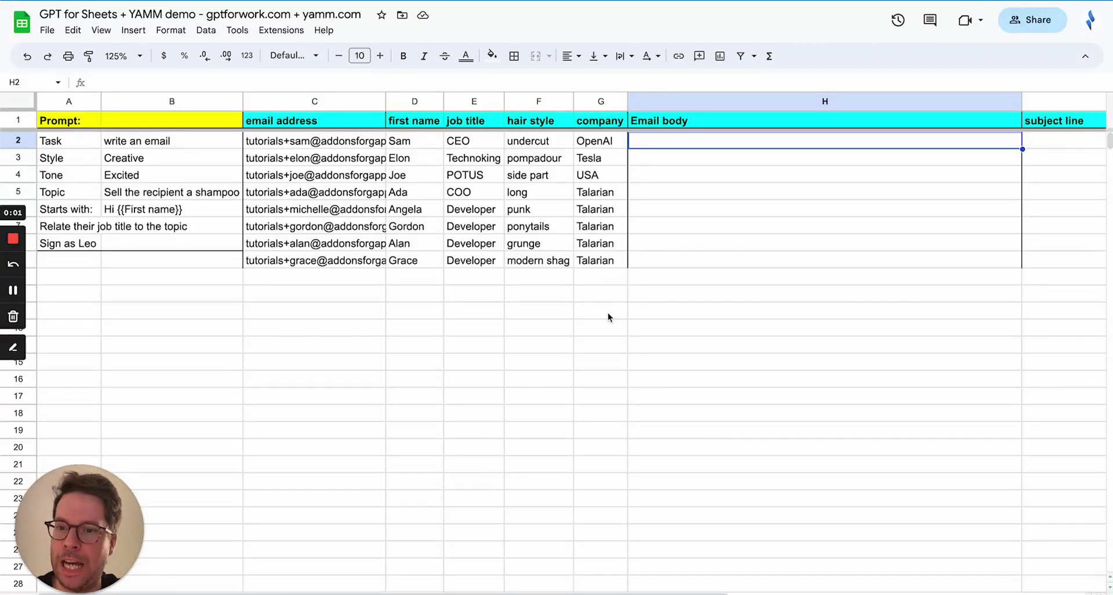
Look through the list of installed add-ons, then close it
click(598, 299)
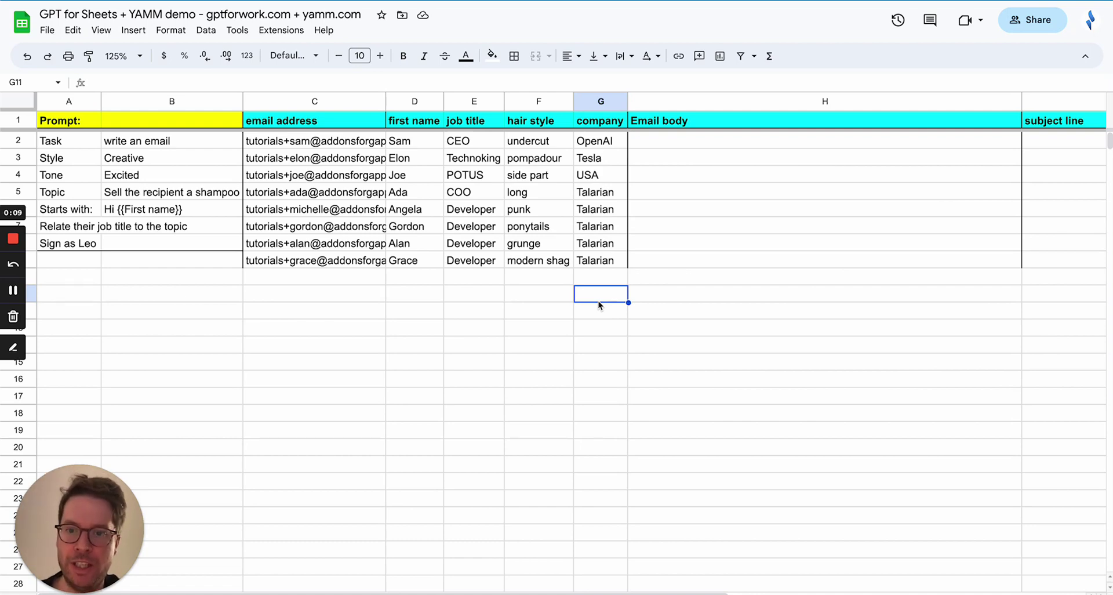
click(695, 146)
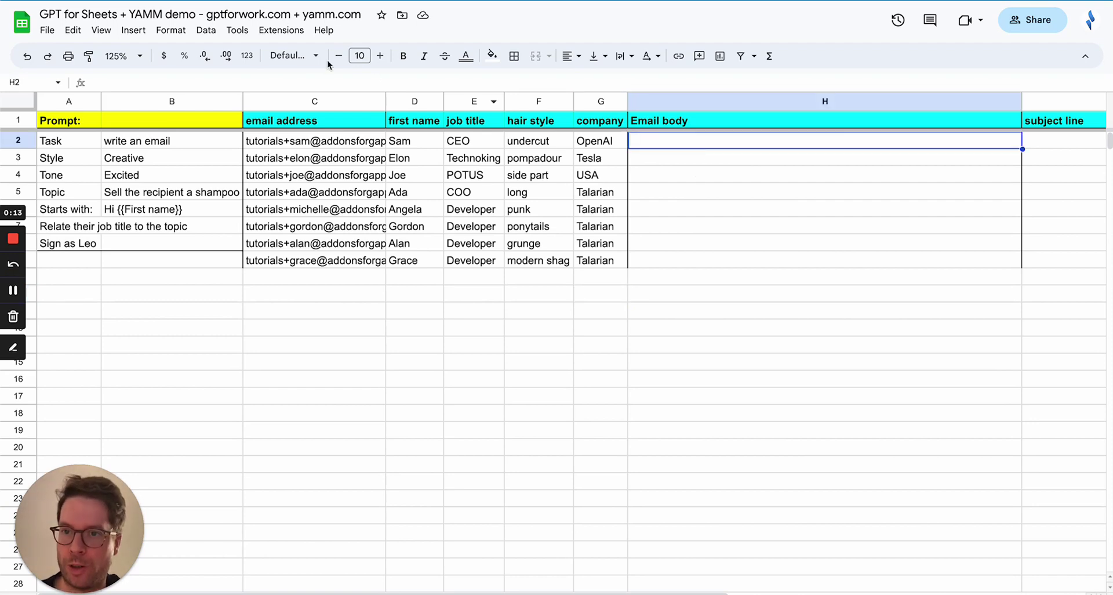
click(281, 30)
mouse_move(313, 179)
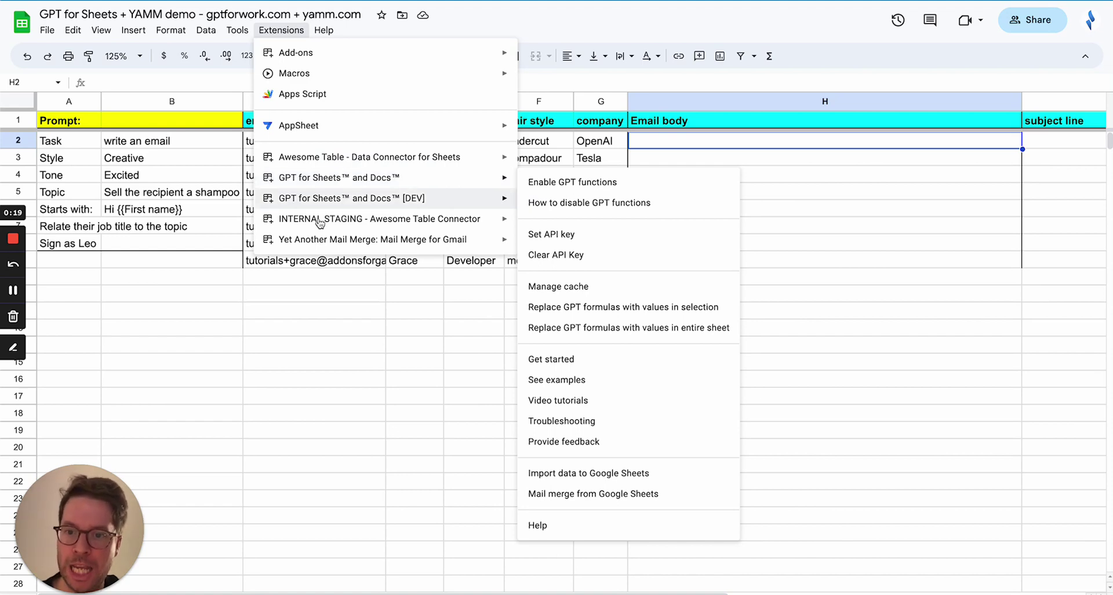
mouse_move(322, 246)
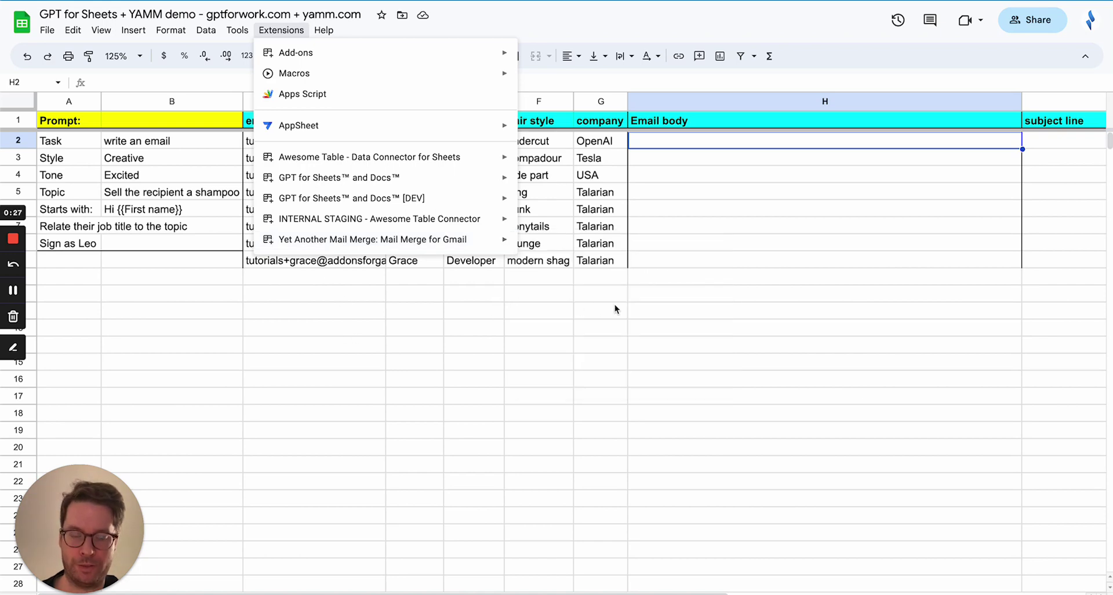
click(615, 304)
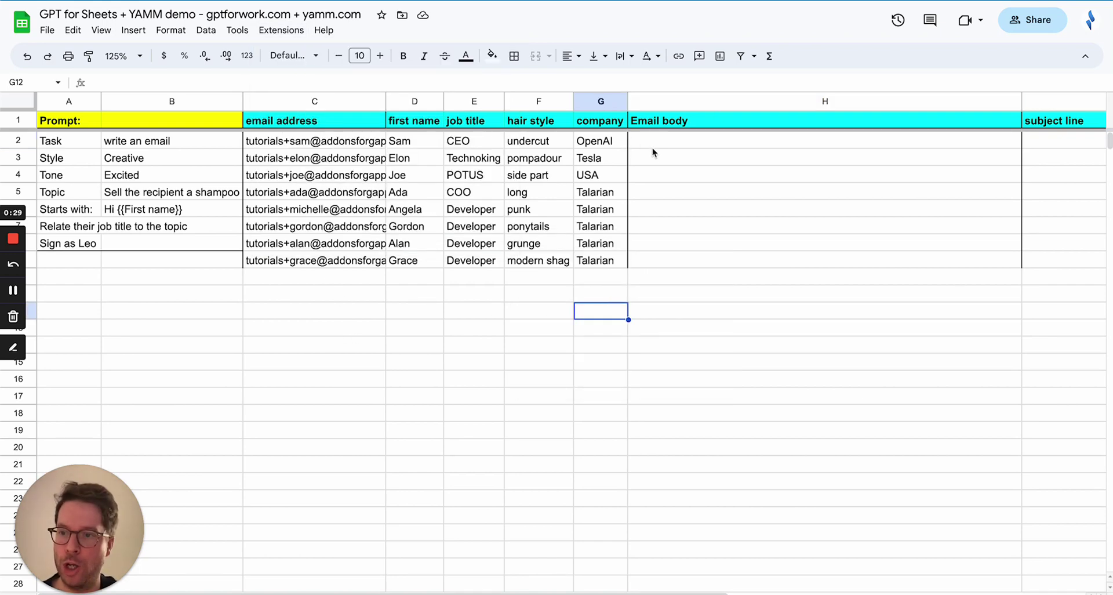
Go over the prompt table A2:B8: Task, Style Creative, Tone Excited and Topic
click(679, 147)
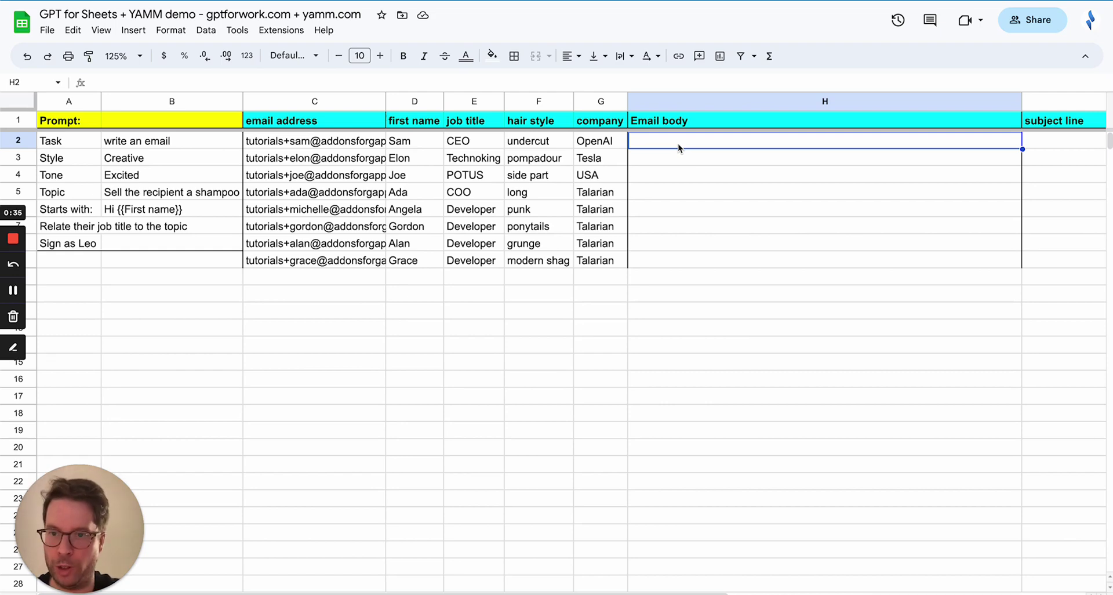
drag(69, 143, 207, 245)
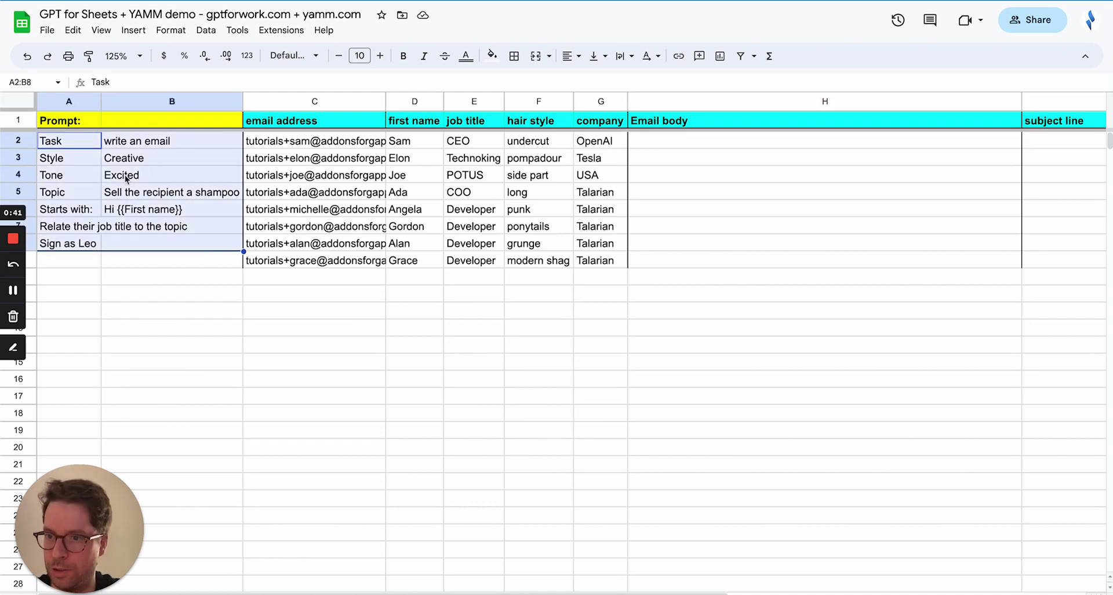
click(174, 140)
click(149, 164)
click(145, 179)
click(142, 192)
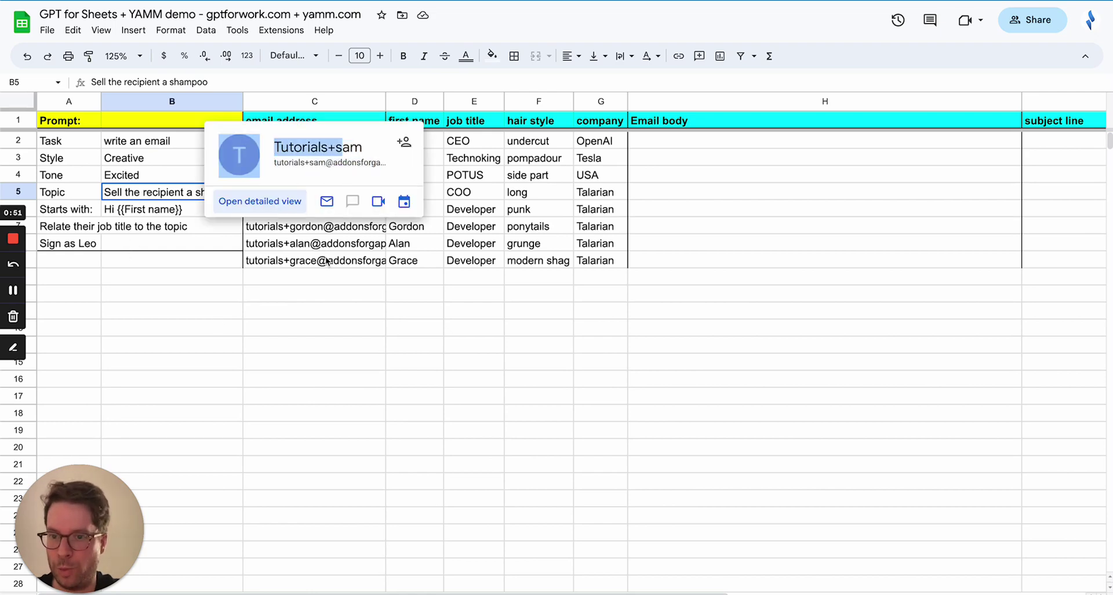
click(369, 306)
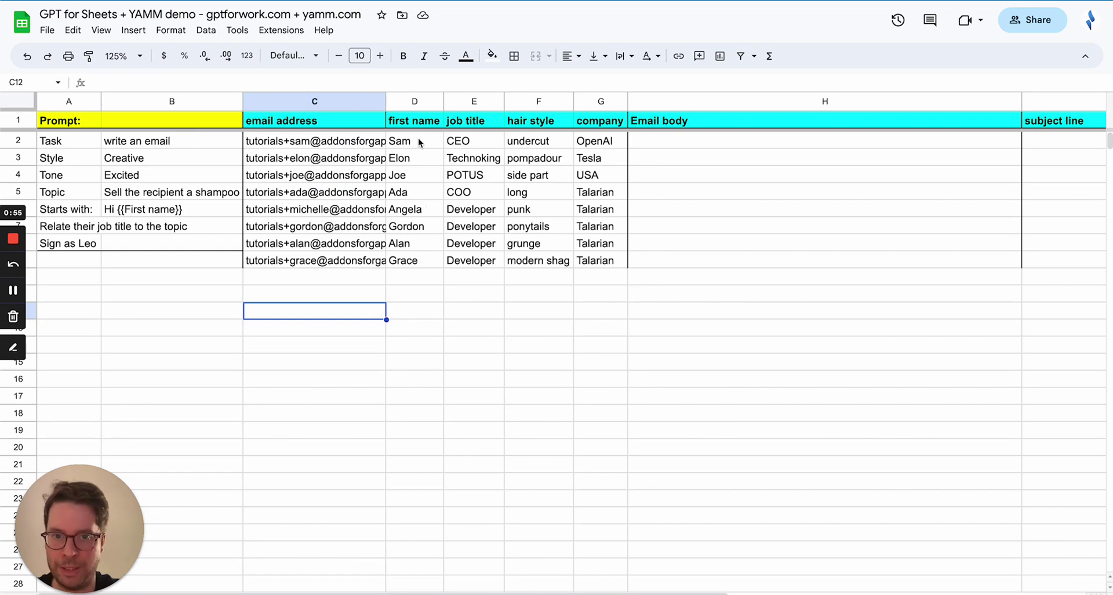
Point out the contact details and the first name, hair style and company headers
drag(419, 142, 536, 171)
click(432, 122)
click(555, 121)
click(598, 121)
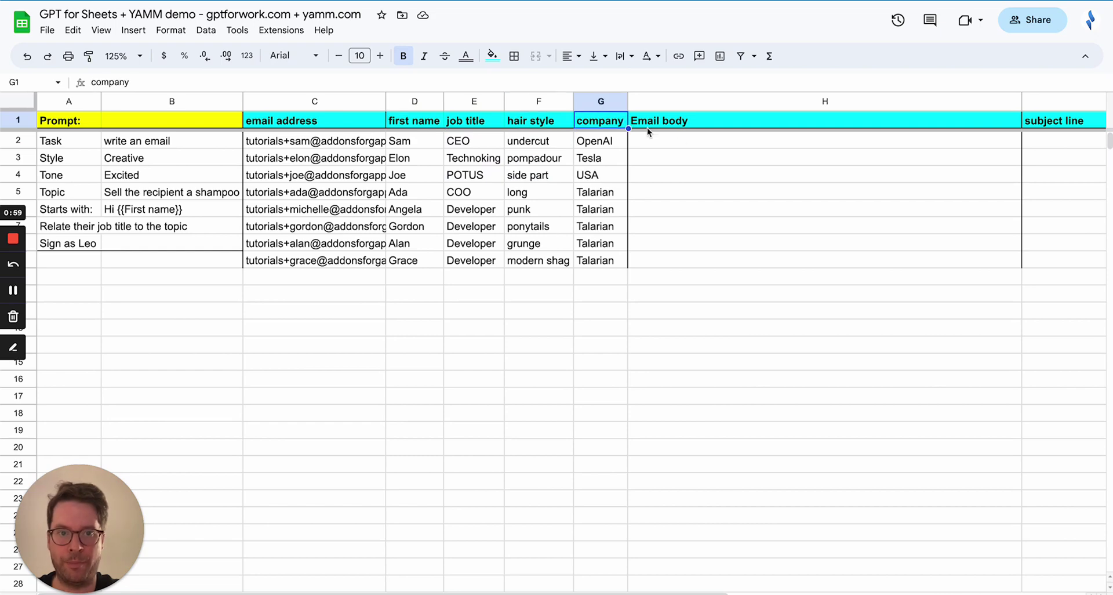
In H2, build =GPT(GPT_CREATE_PROMPT(A2:B8,D1:G1),D2:G2 for the first contact
click(713, 145)
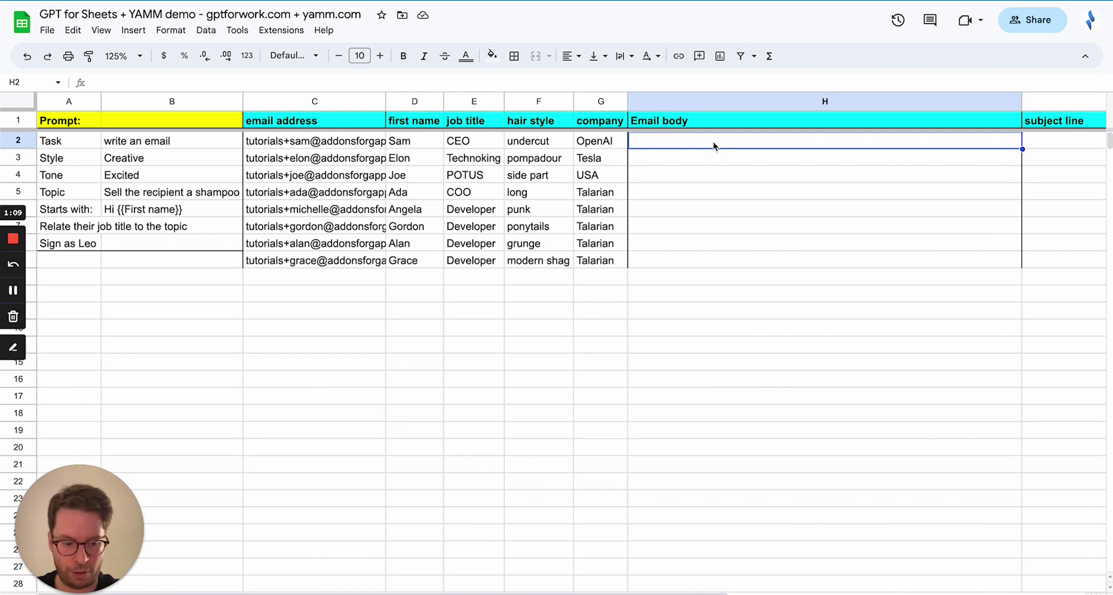
text(=gpt)
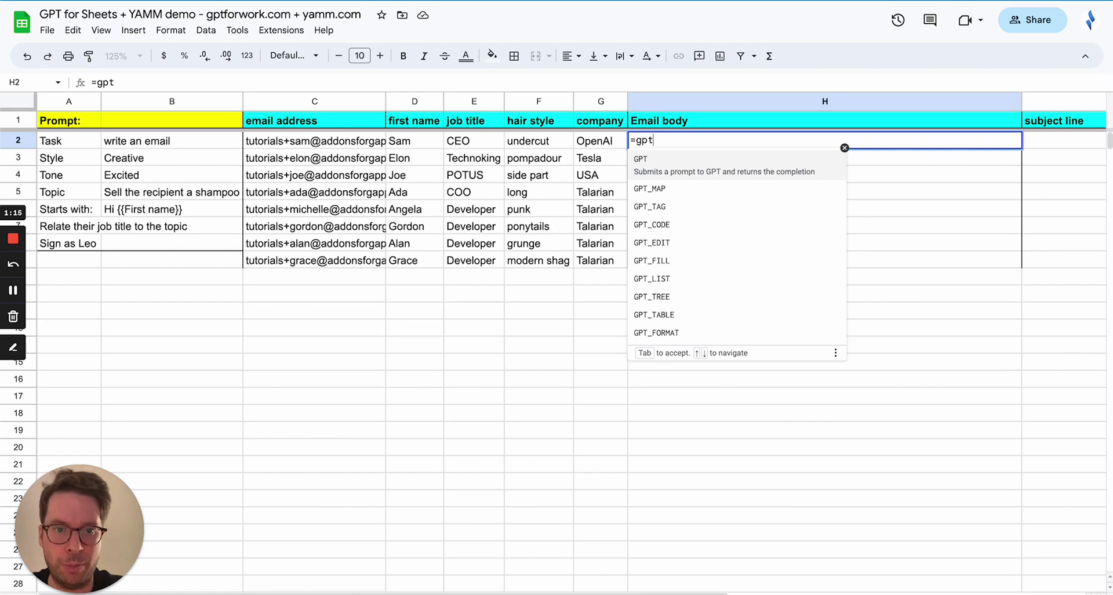
key(Tab)
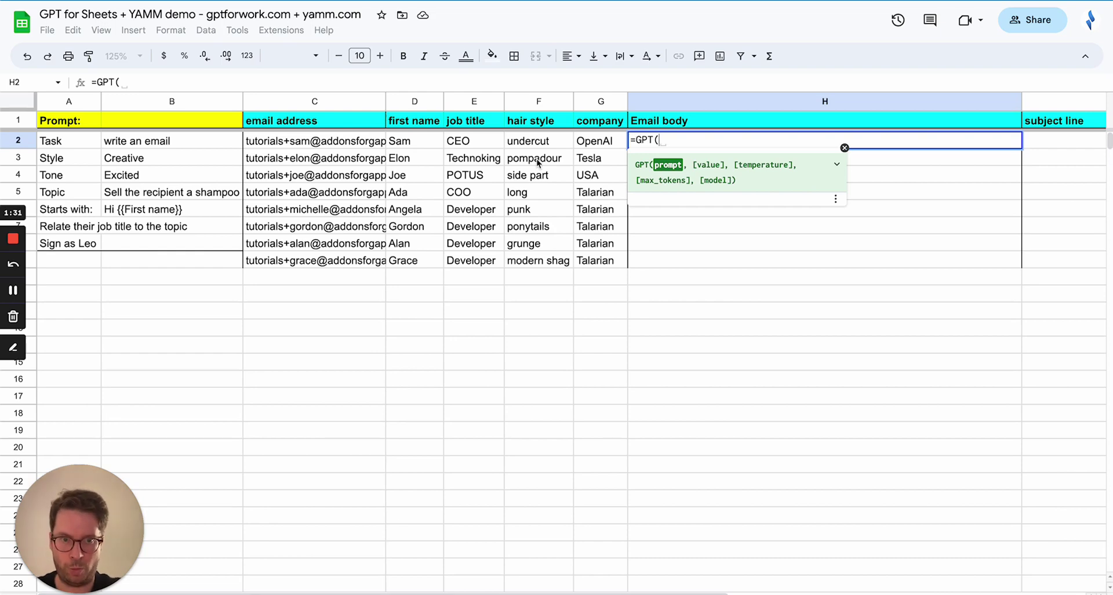
text(GPT_C)
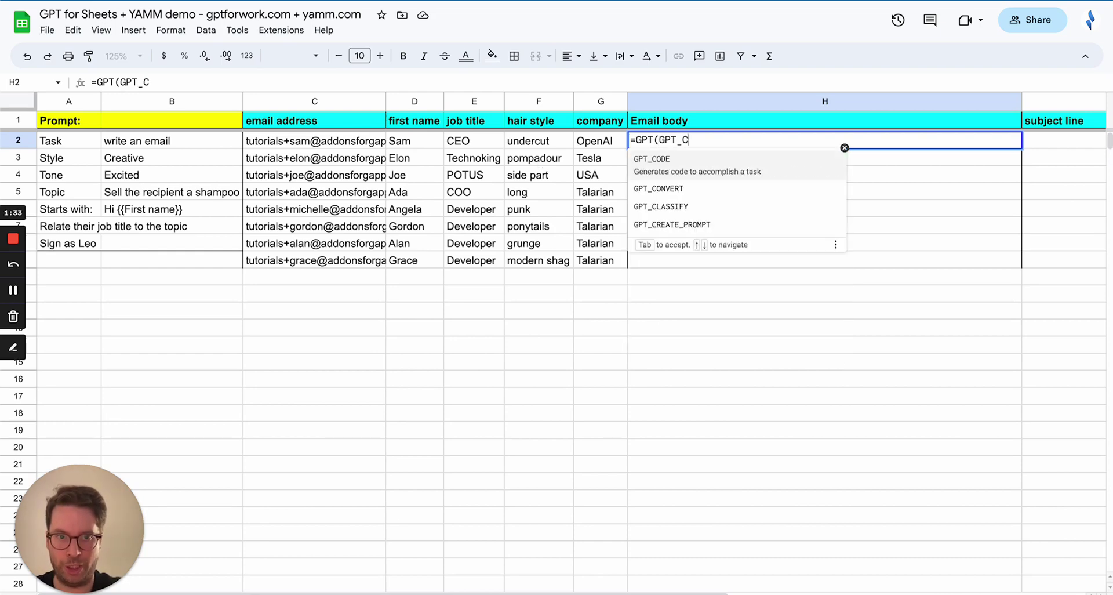
click(719, 223)
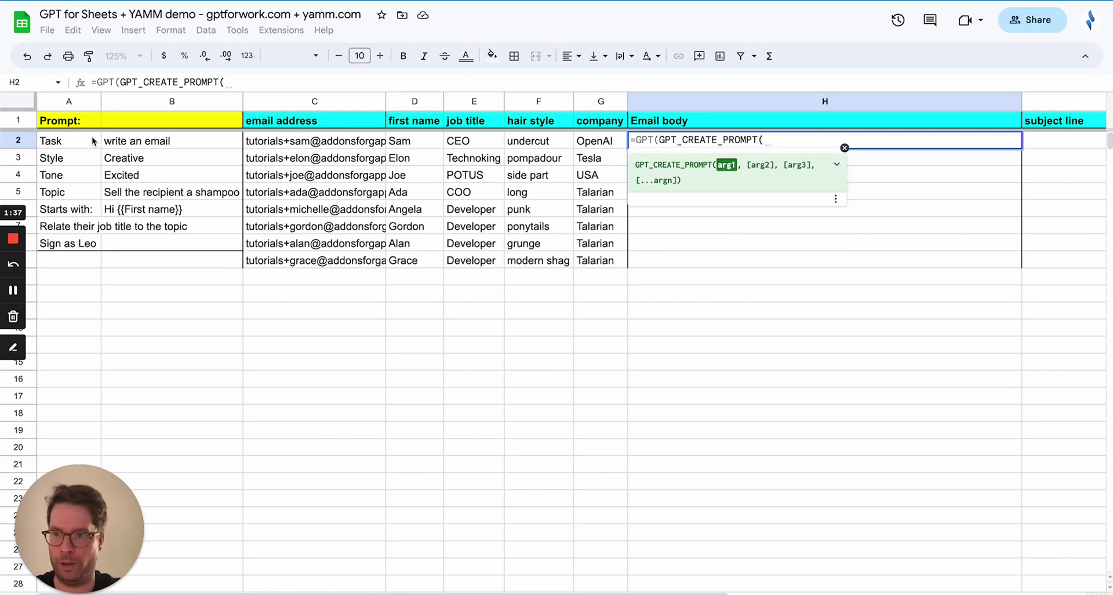
drag(67, 143, 164, 241)
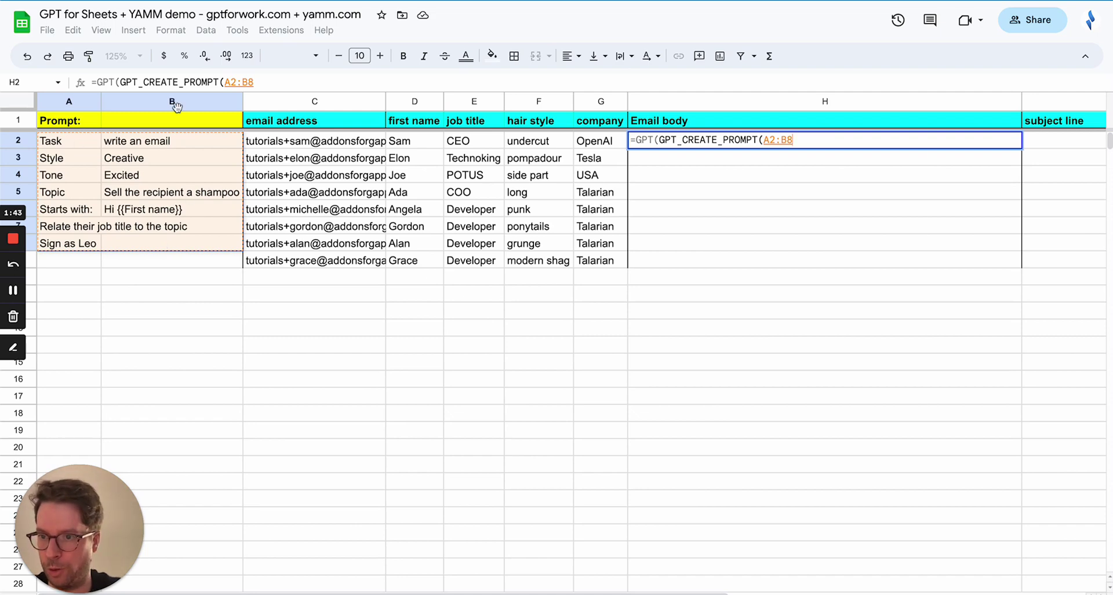
text(,)
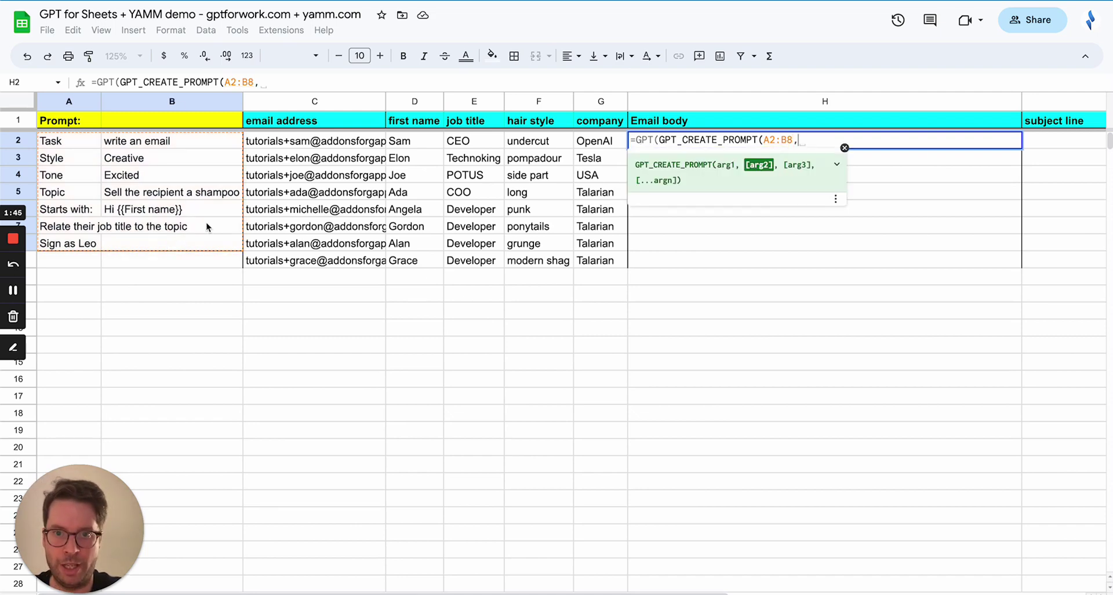
drag(412, 121, 601, 120)
text(),)
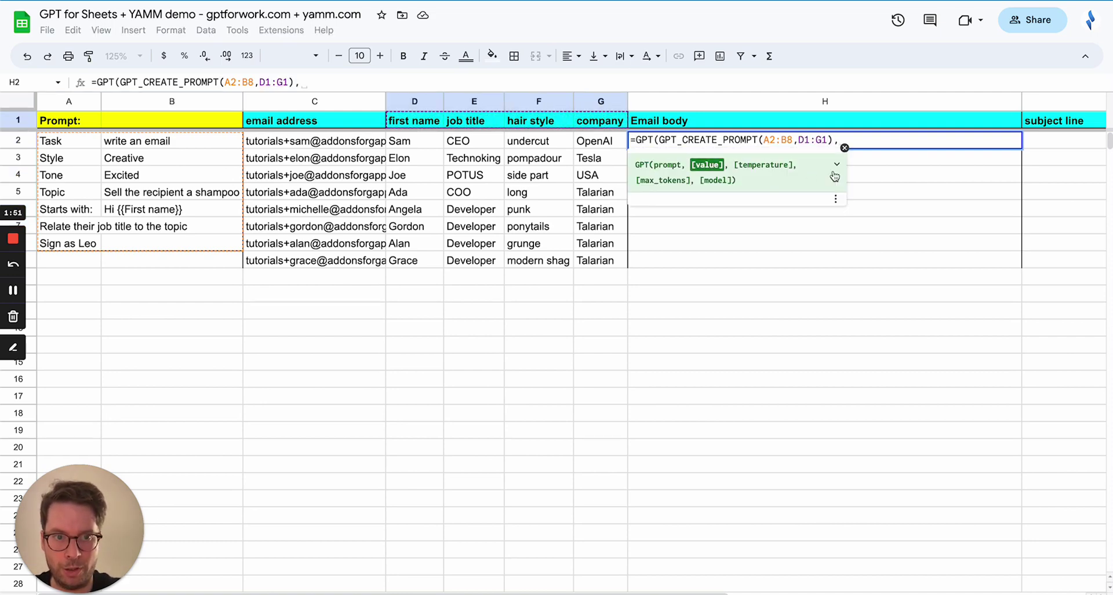
drag(407, 143, 588, 144)
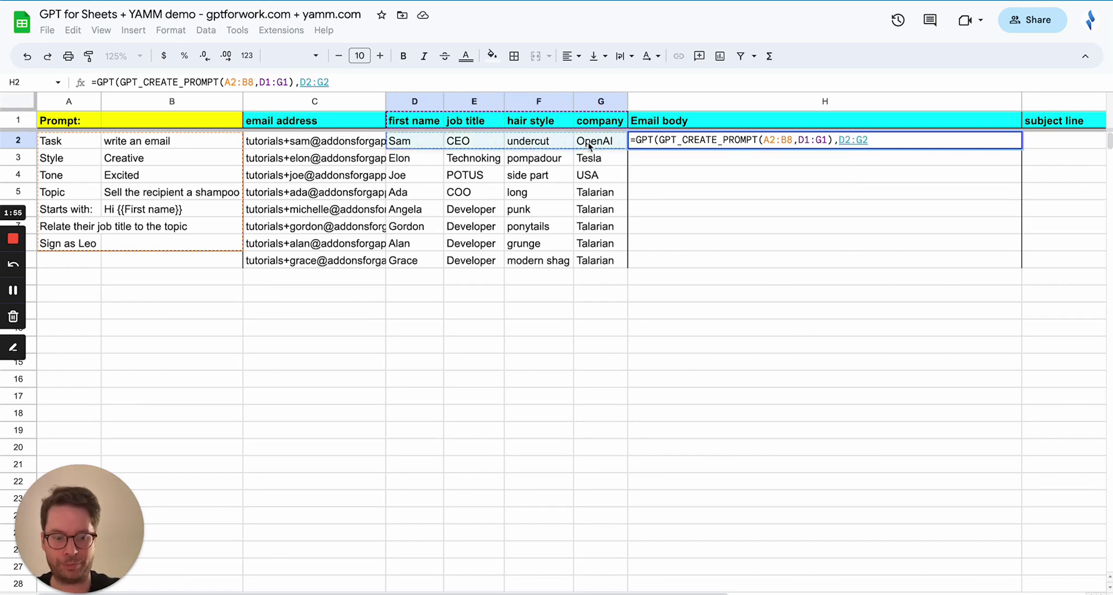
Close and commit the H2 formula so it returns a shampoo sales email for the first contact
text())
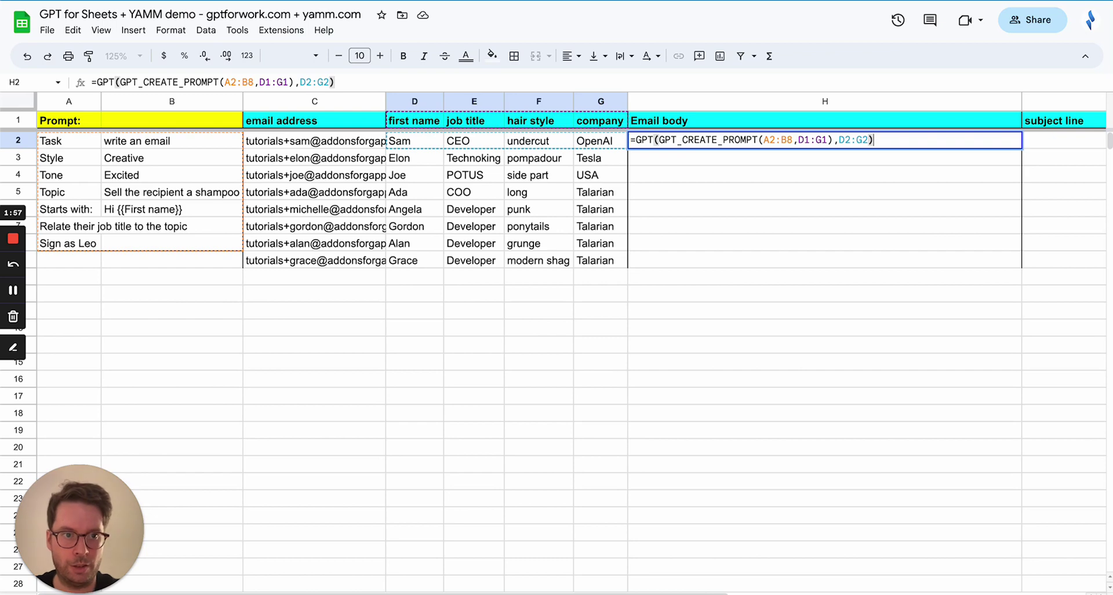
key(Return)
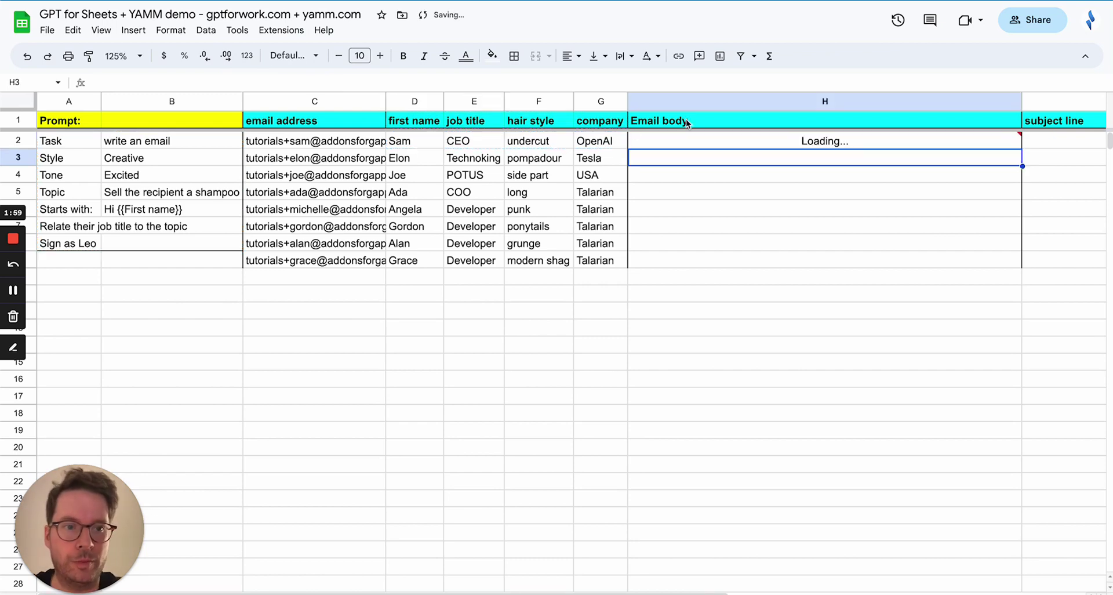
mouse_move(871, 145)
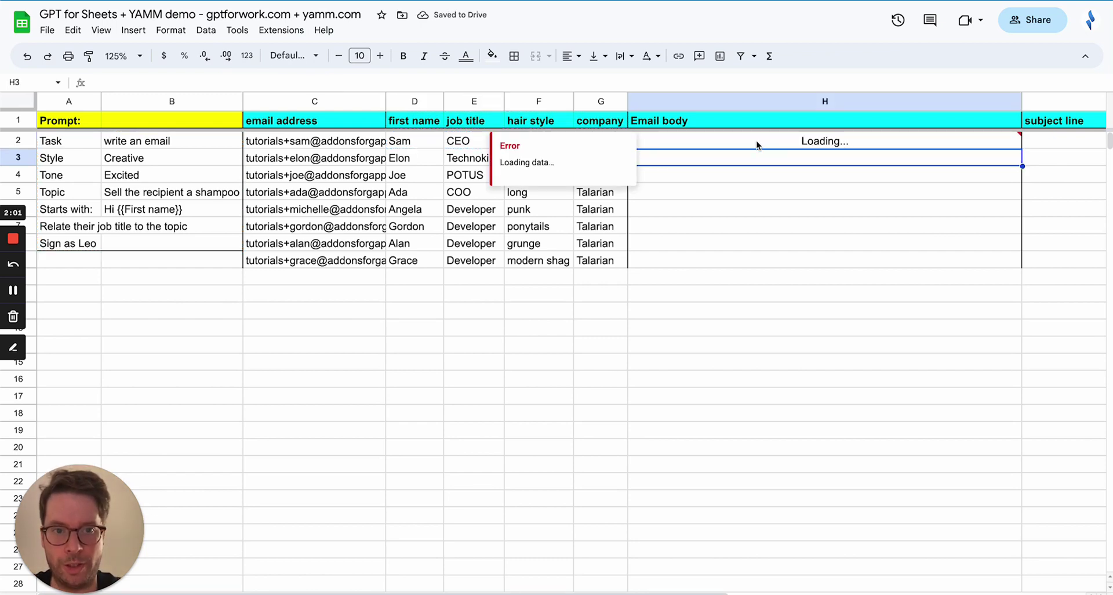
click(762, 230)
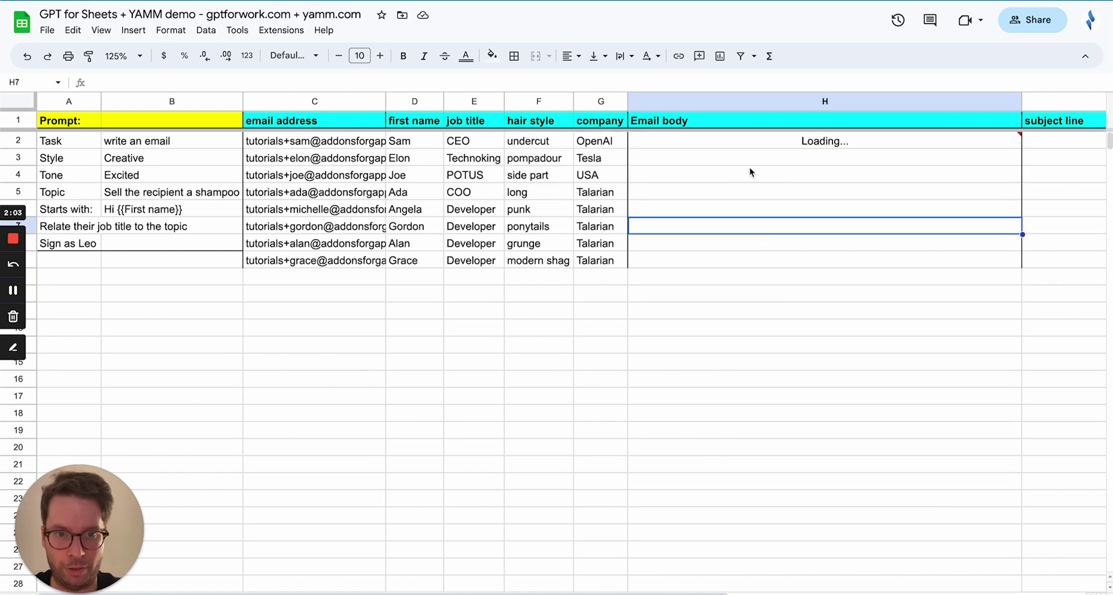
mouse_move(742, 145)
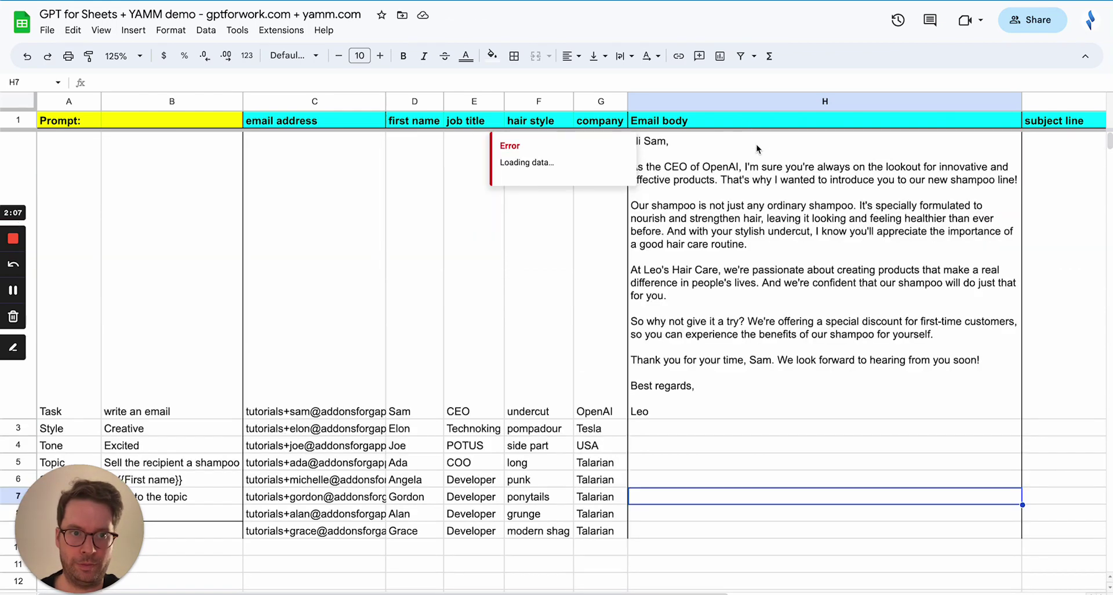
click(758, 279)
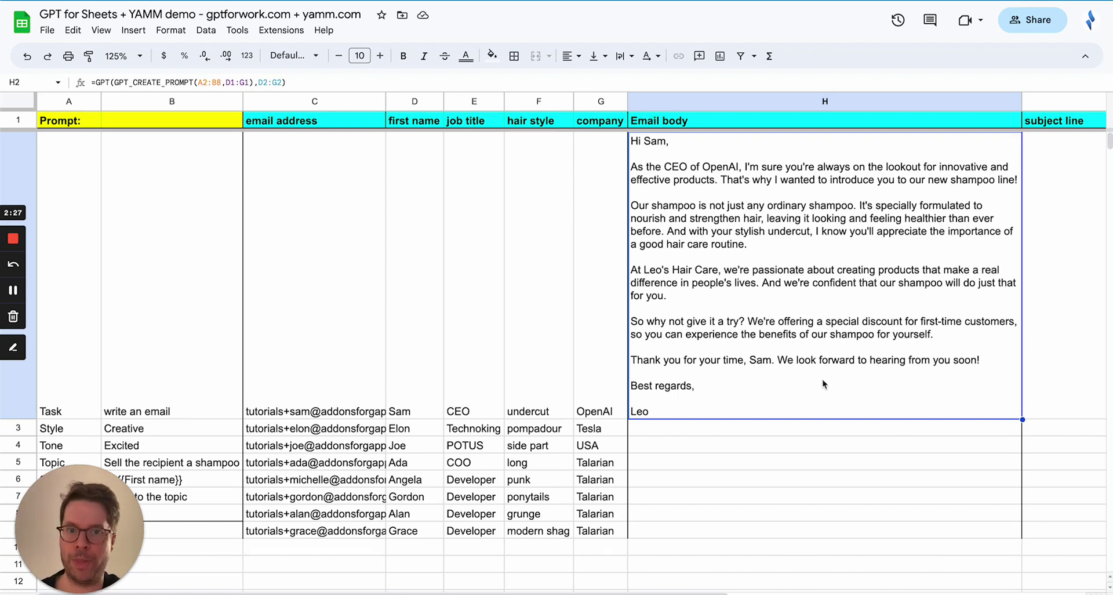
Lock H2's references as A$2:B$8 and D$1:G$1, add a 1 argument, and rerun it
click(282, 82)
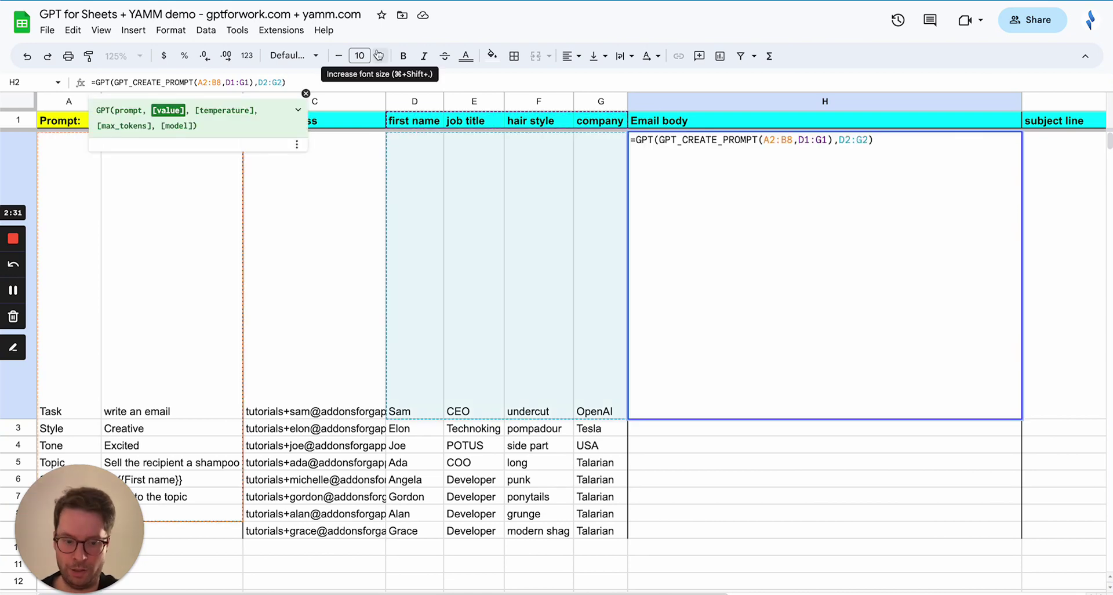
text(,1)
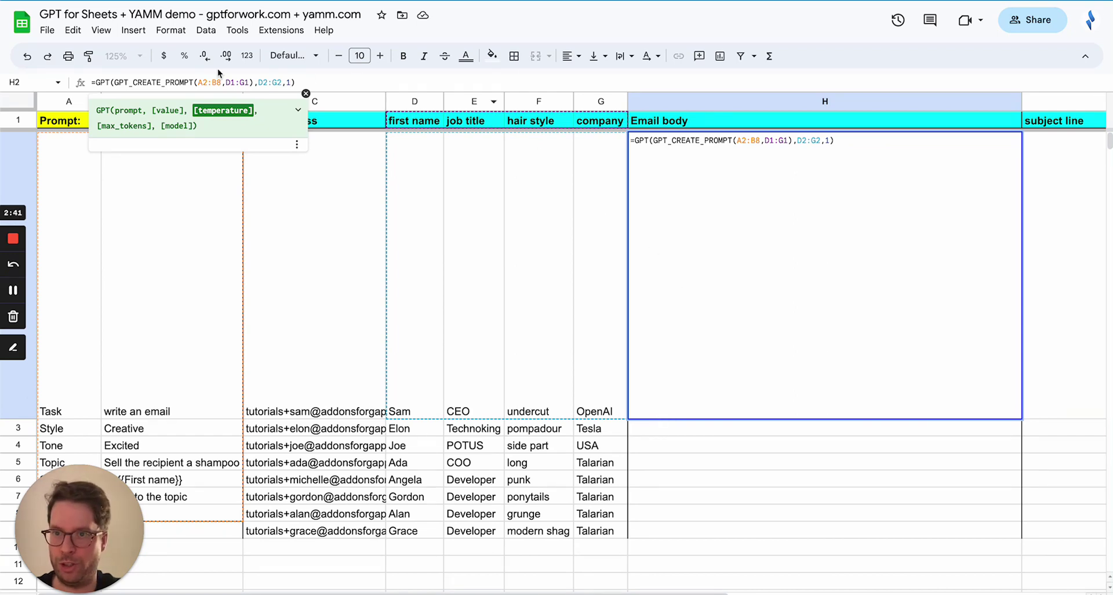
click(743, 140)
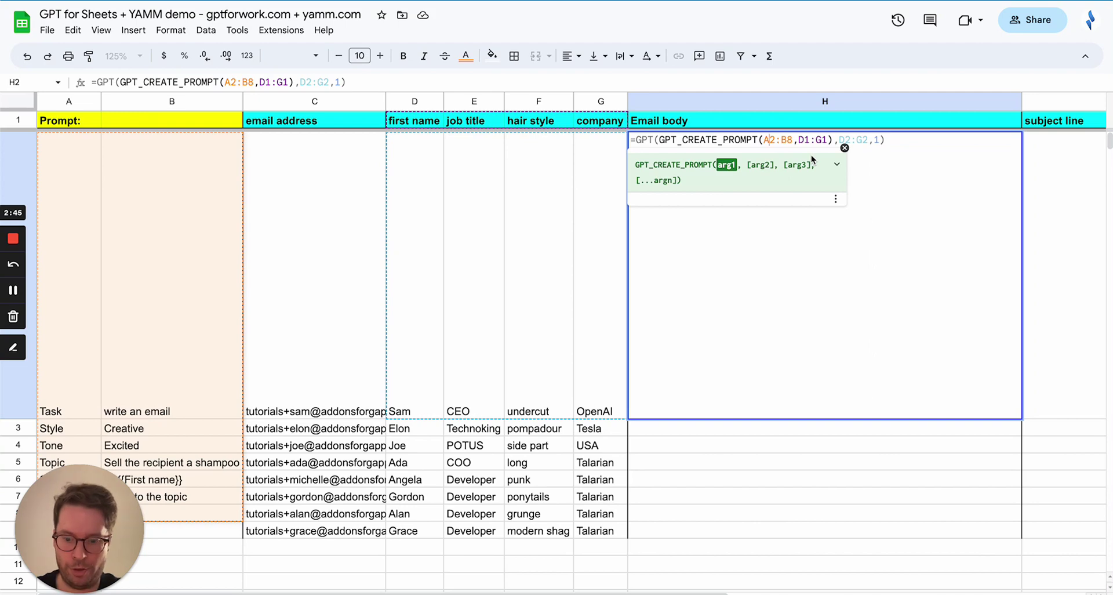
text($2:B$)
key(Right)
key(Right)
key(Right)
text($)
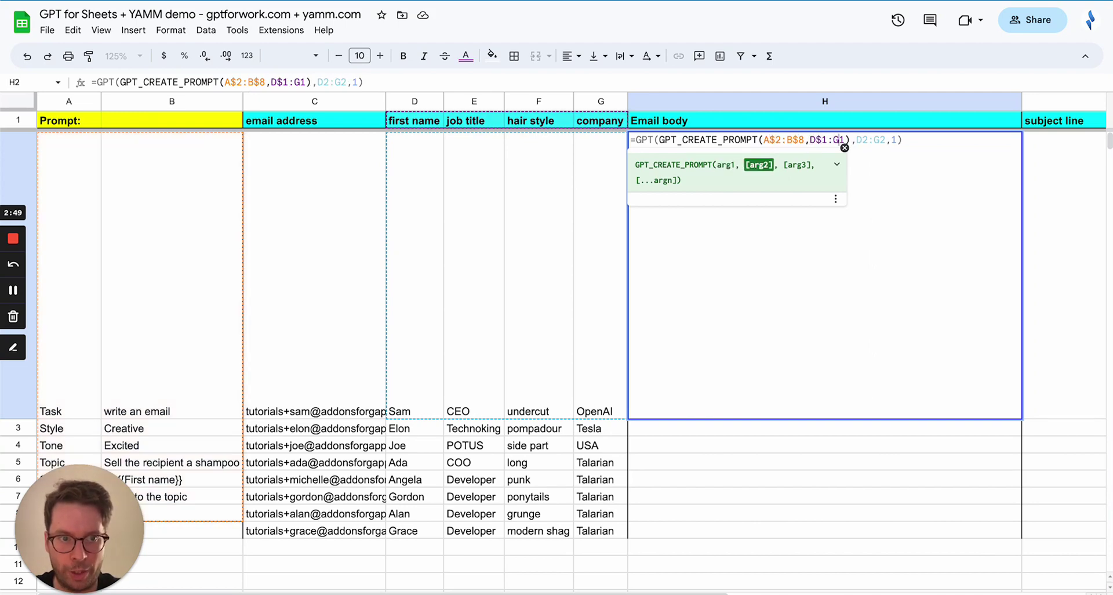
key(Return)
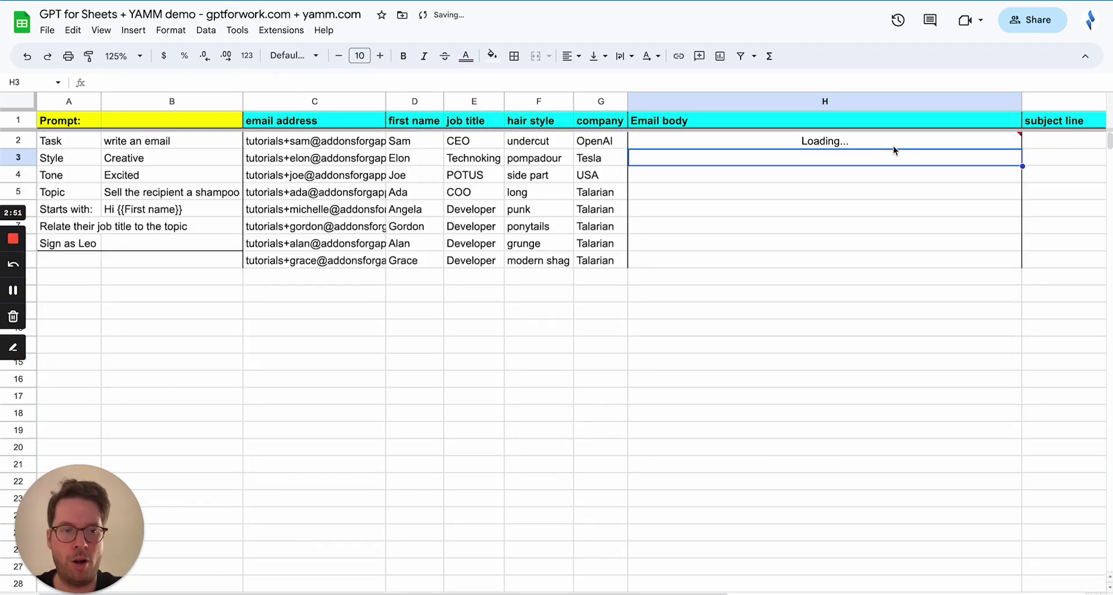
click(864, 141)
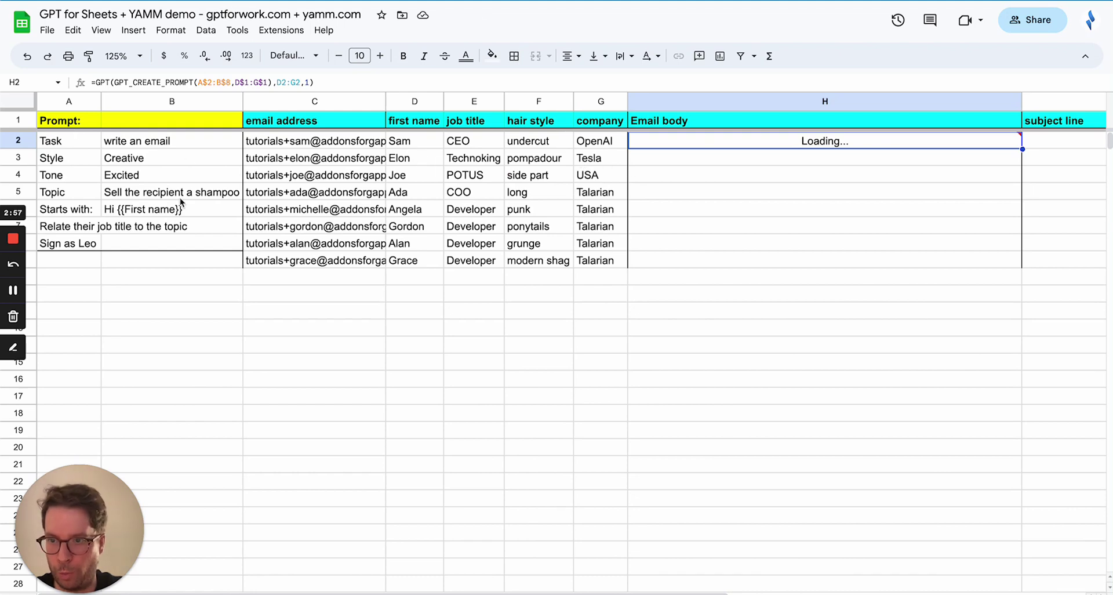
drag(420, 122, 586, 124)
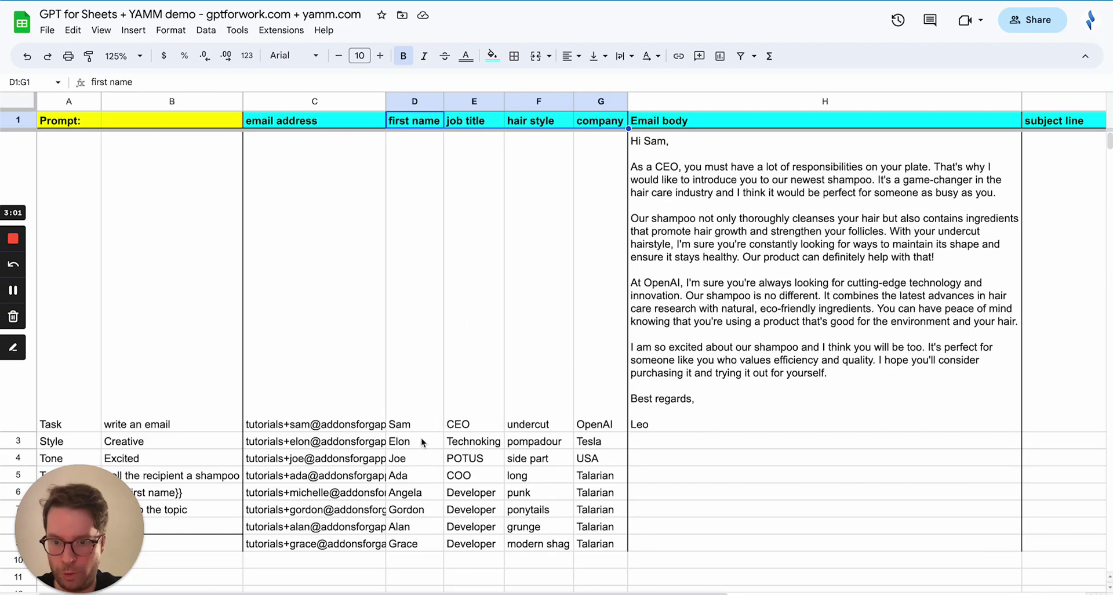
drag(441, 437, 588, 441)
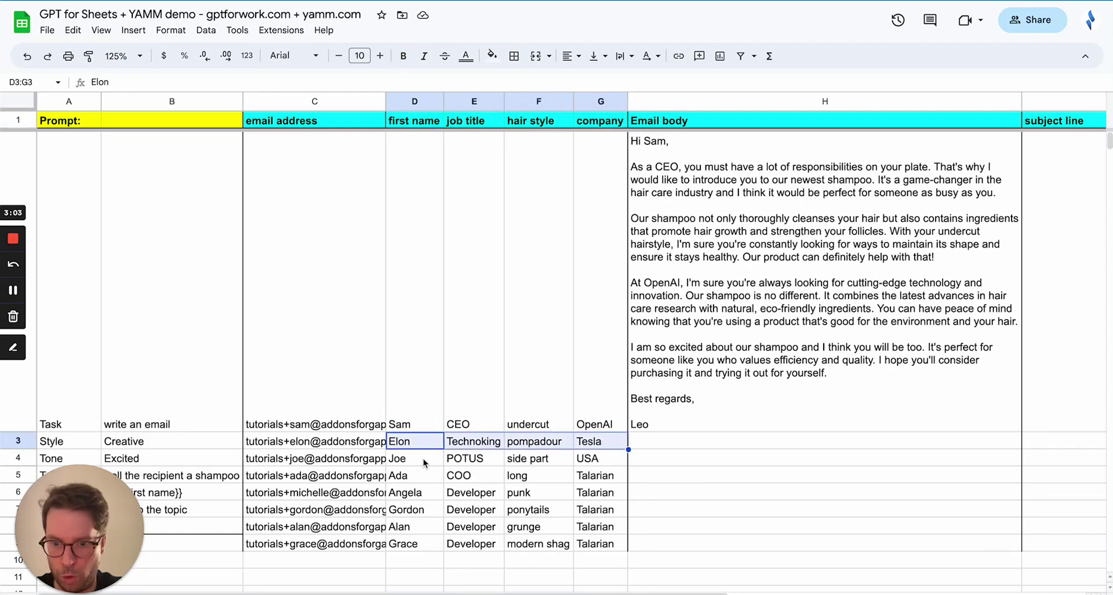
drag(423, 458, 589, 460)
click(913, 360)
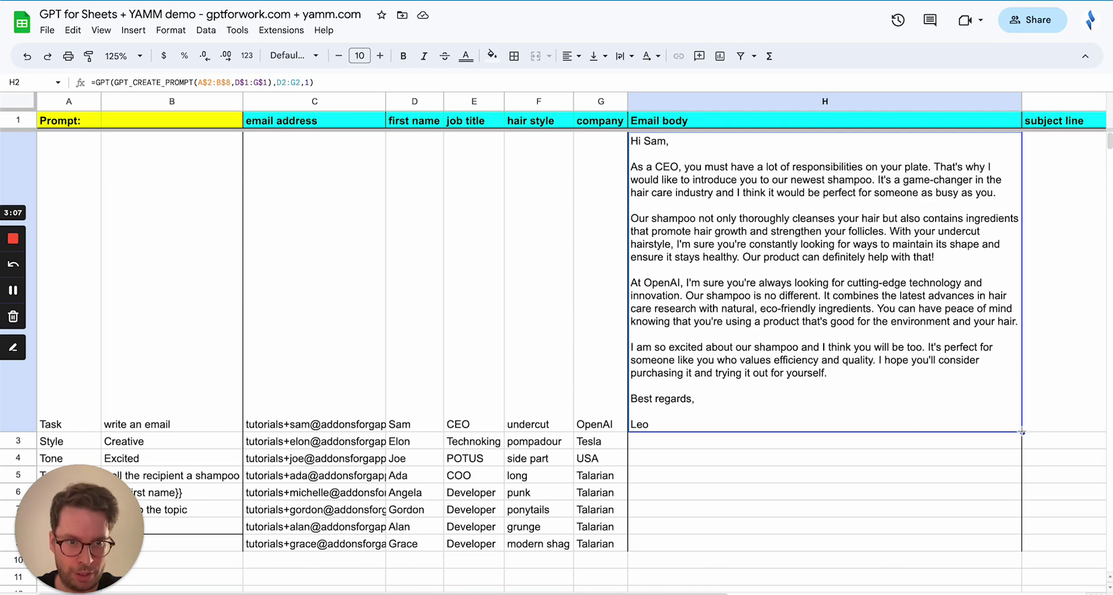
Fill the email formula from H2 down to H9 and check Joe's generated email
drag(1022, 432, 1021, 544)
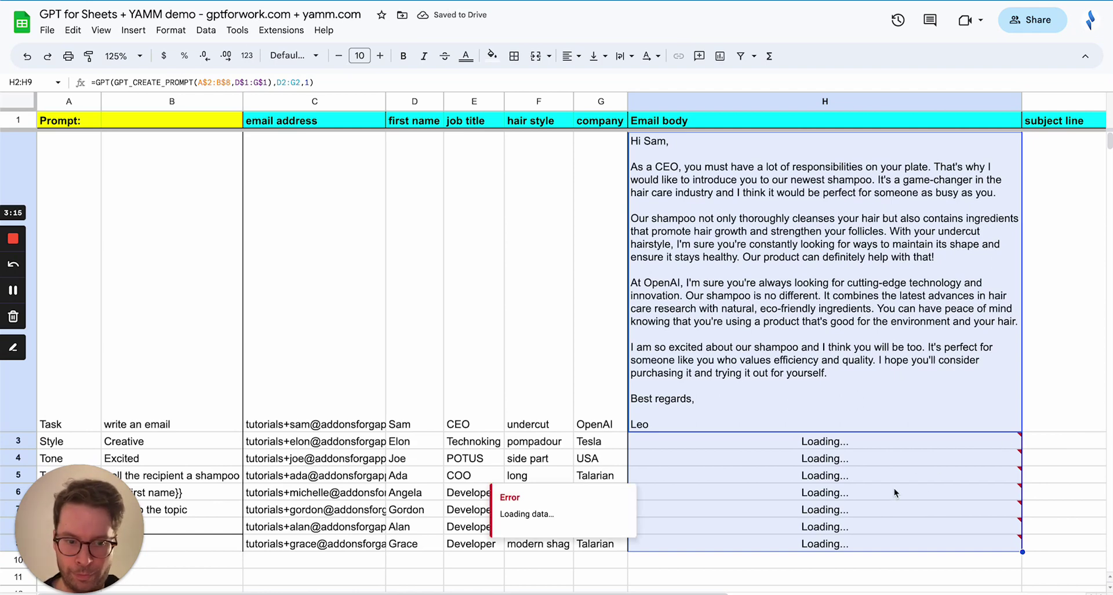
click(919, 326)
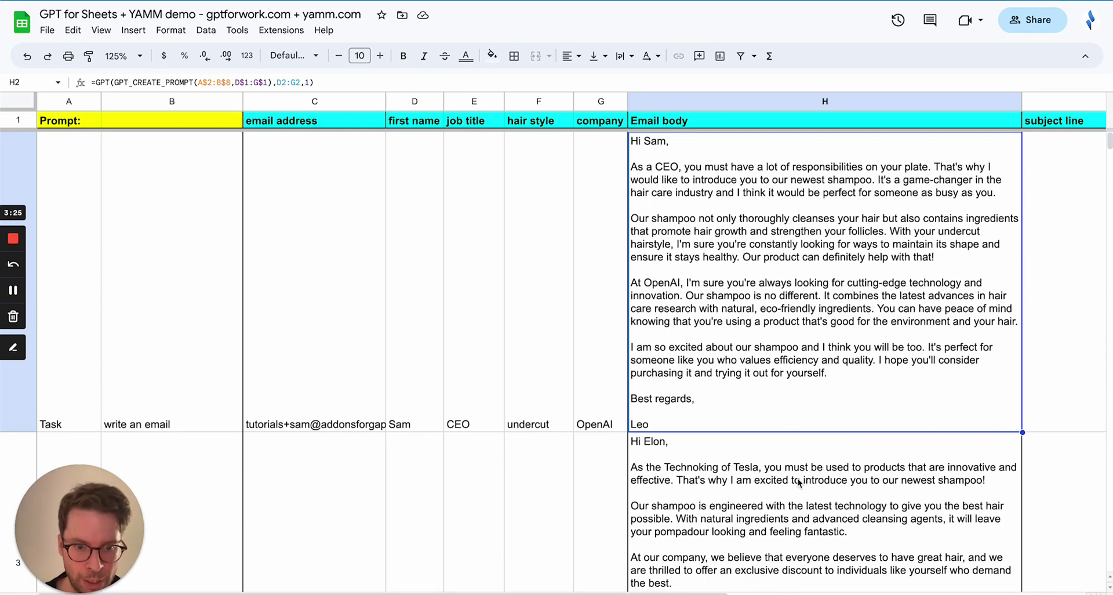
scroll(799, 483, down, 2)
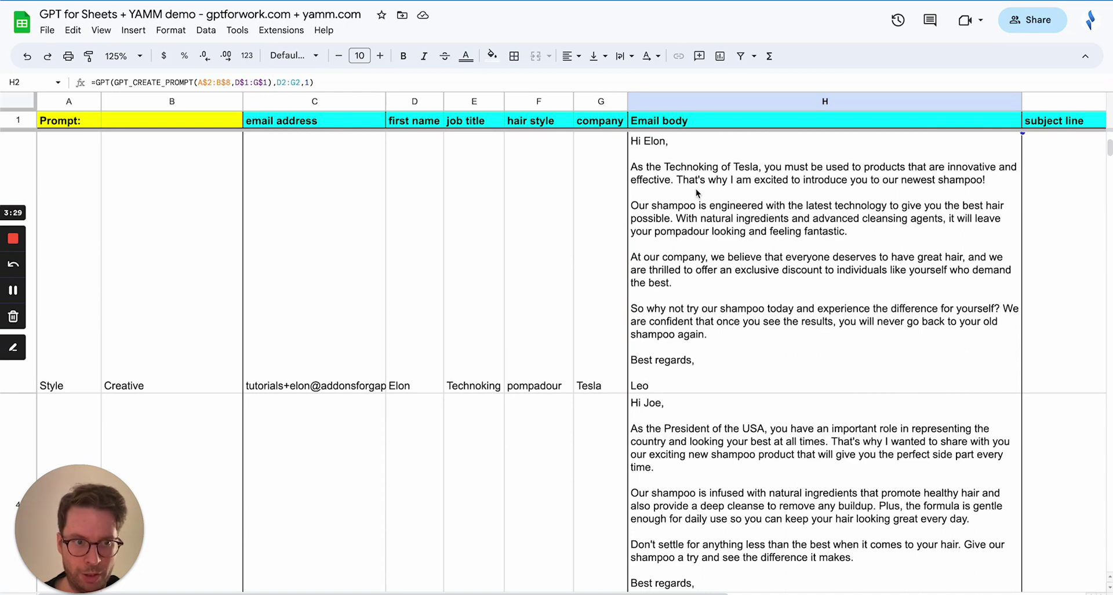
click(725, 444)
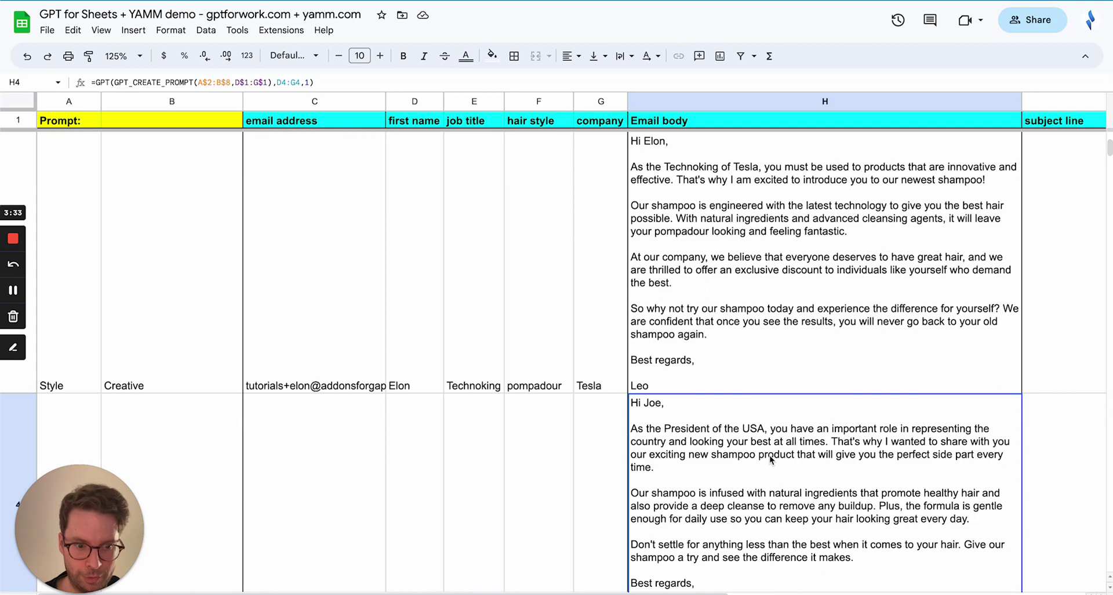
scroll(771, 459, down, 3)
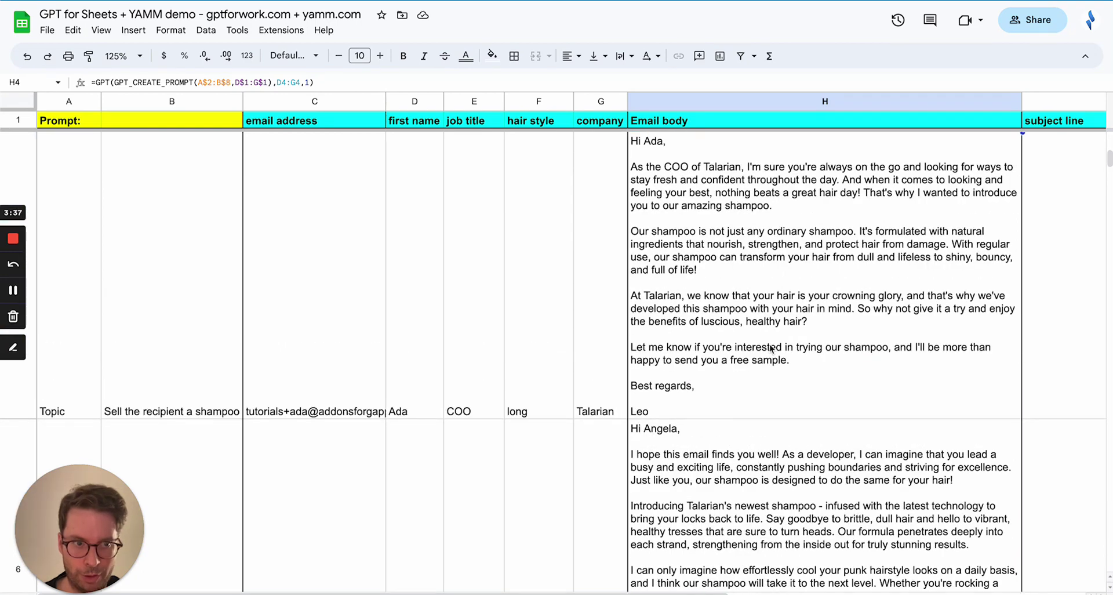
scroll(773, 350, down, 3)
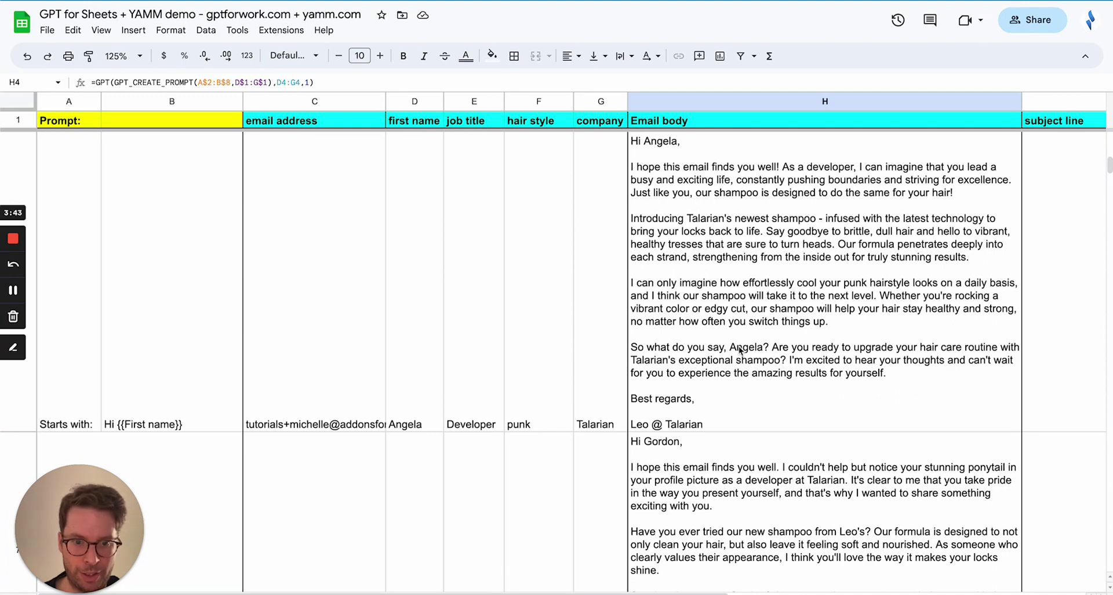
Compare Angela's Developer/punk and Alan's grunge details, then revisit Sam's formula and details
click(455, 350)
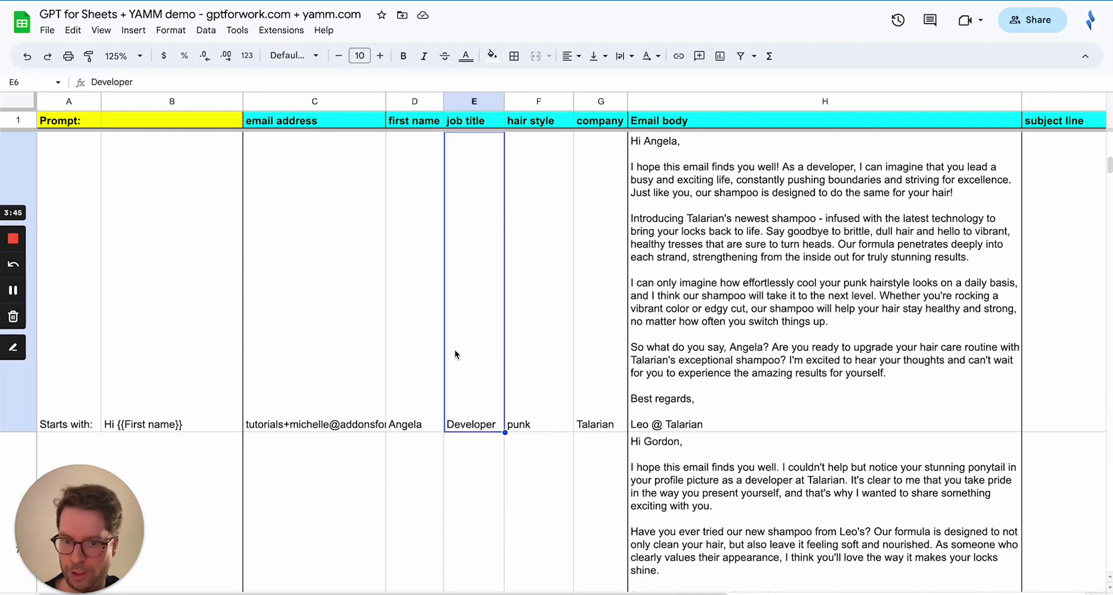
click(543, 335)
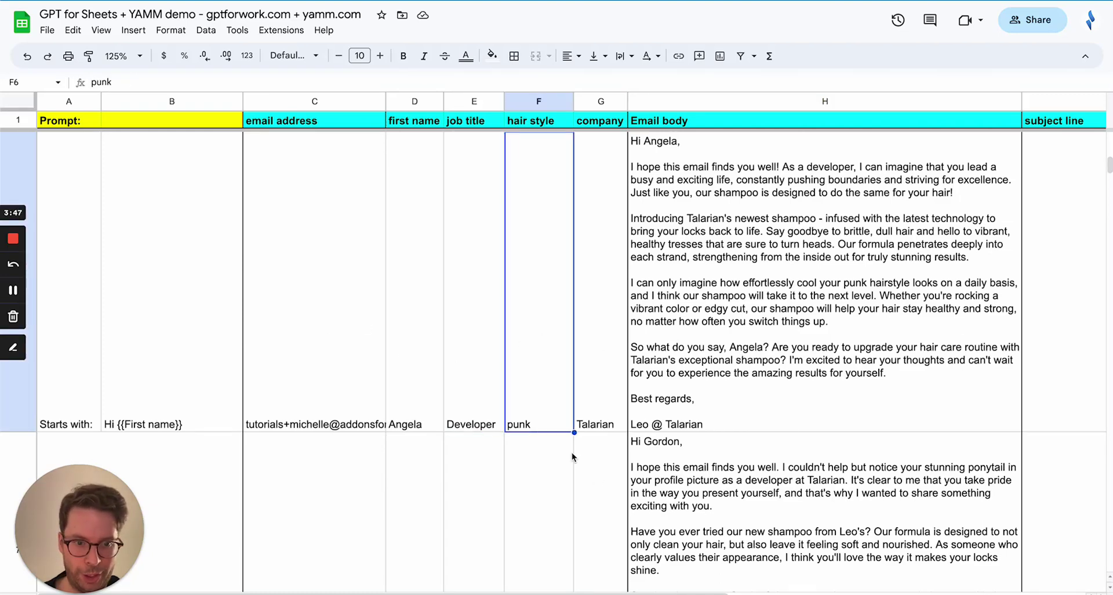
scroll(870, 453, down, 3)
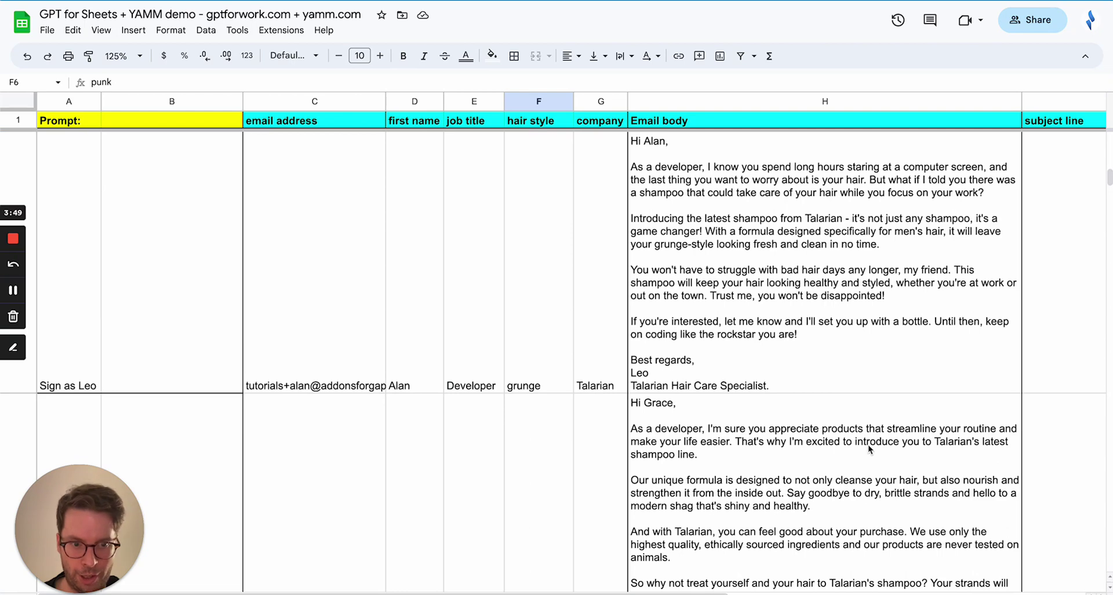
click(531, 290)
scroll(787, 352, down, 3)
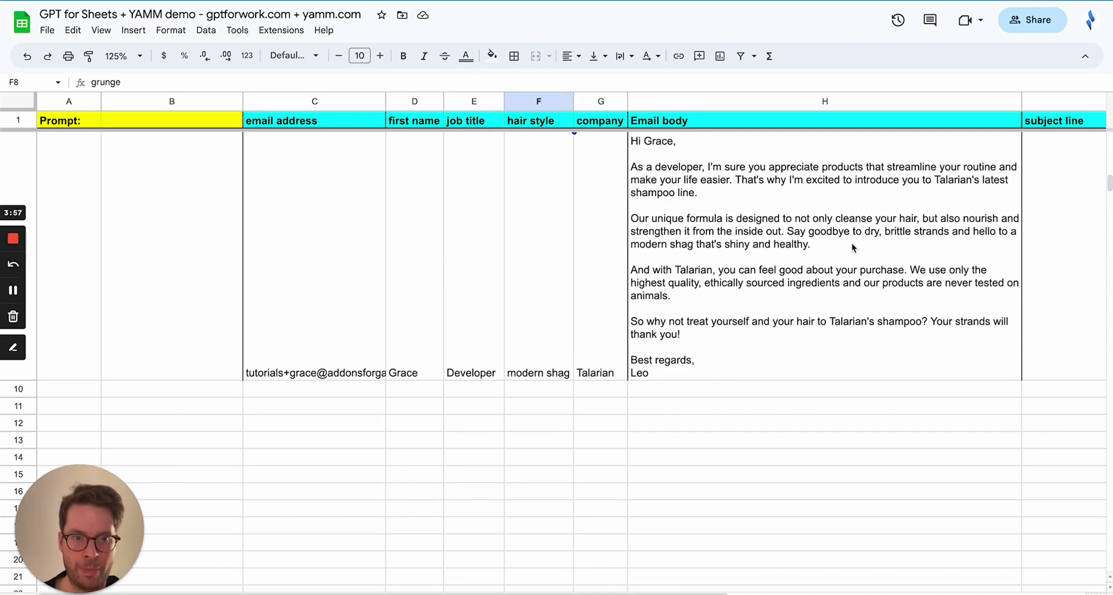
scroll(852, 242, up, 10)
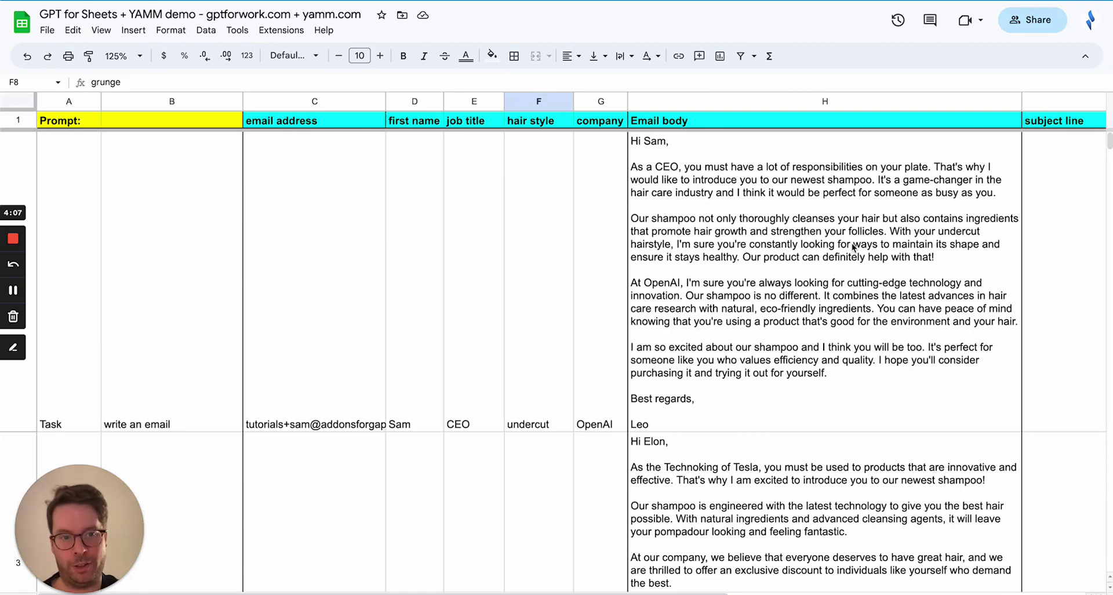
click(748, 336)
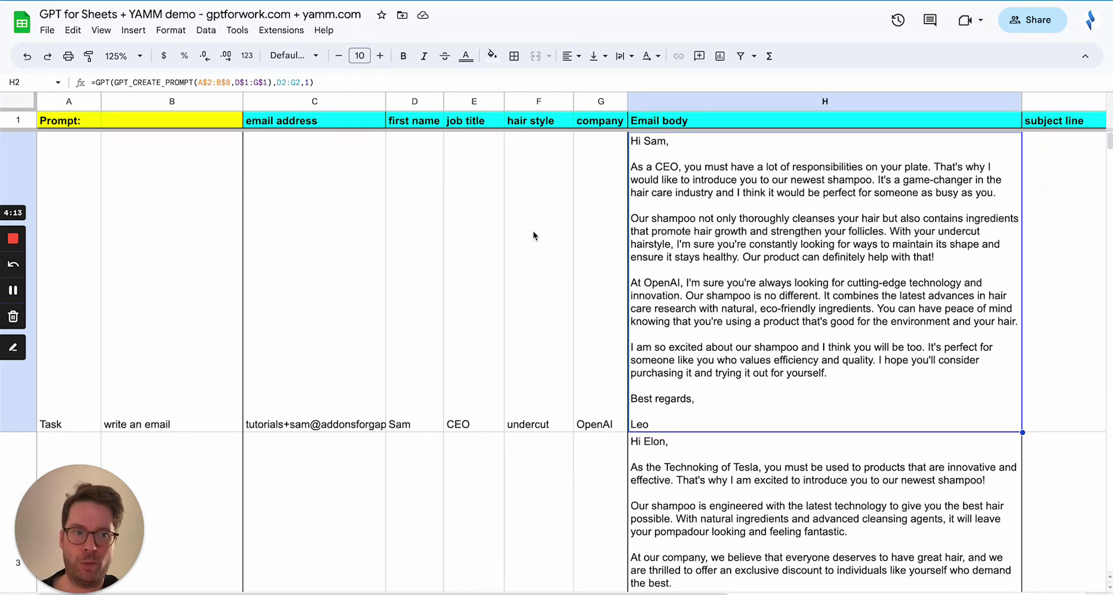
drag(412, 182, 585, 186)
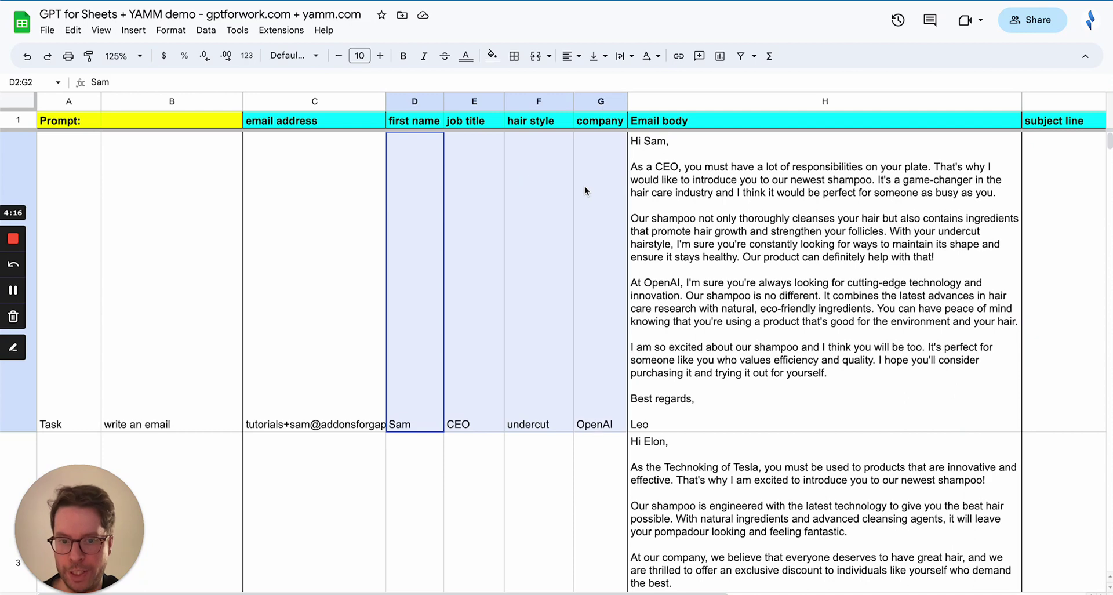
Zoom to 50% then 75%, hide Email body column H, and restore zoom to 100%
click(90, 165)
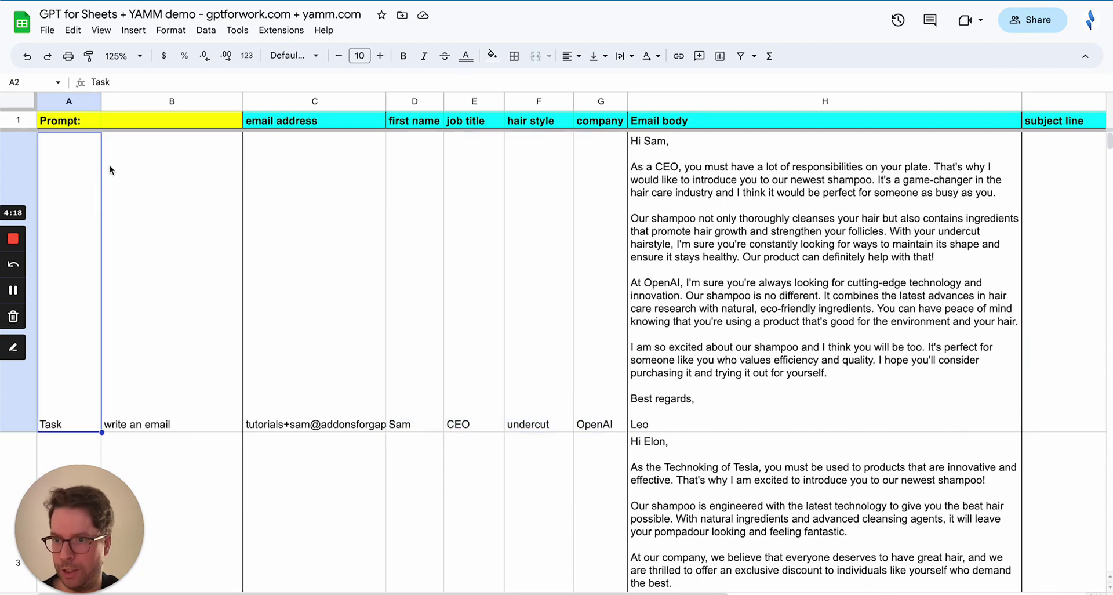
click(121, 55)
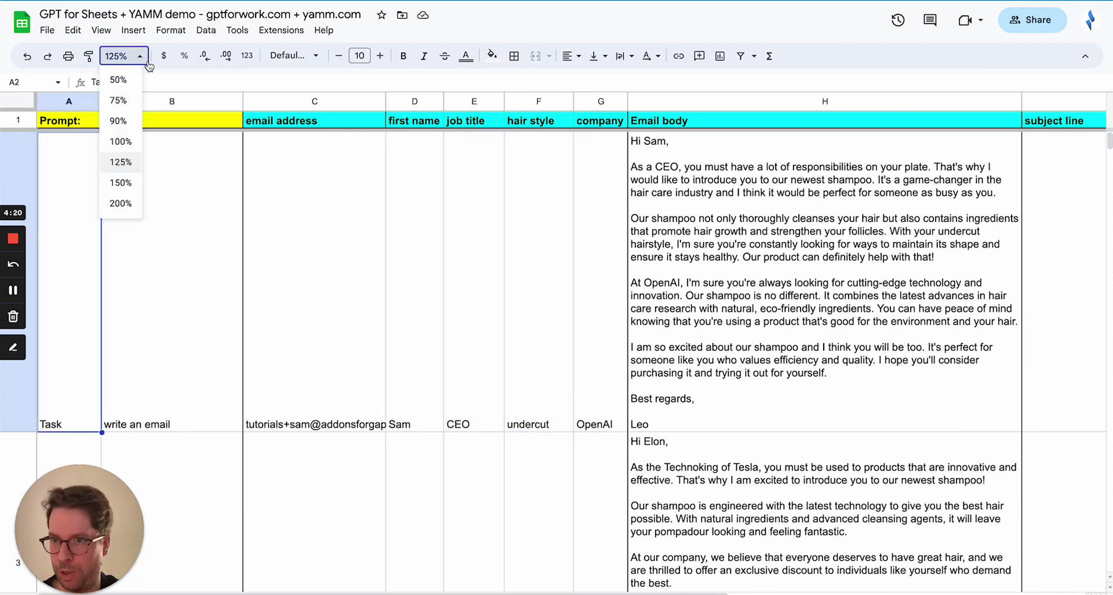
click(118, 79)
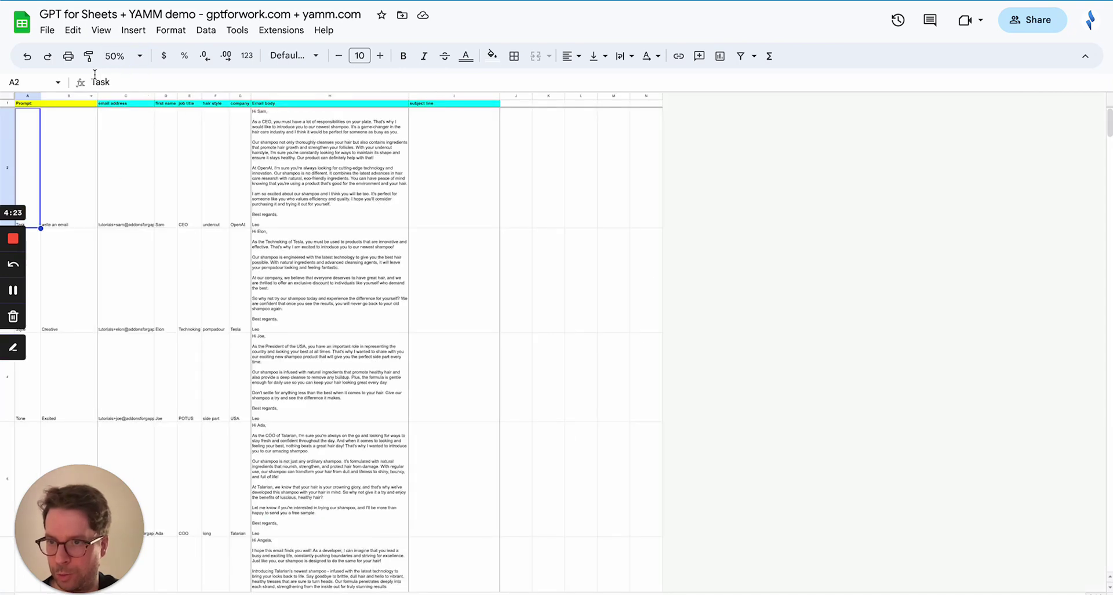
click(122, 56)
click(118, 107)
click(486, 99)
right_click(486, 100)
click(552, 290)
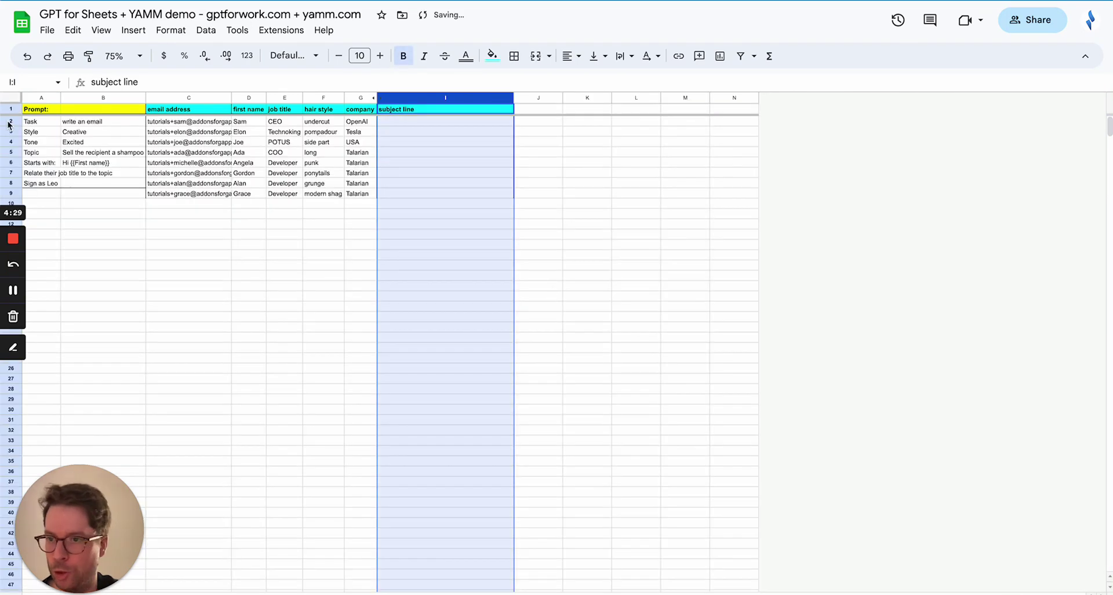
click(134, 57)
click(123, 141)
drag(58, 131, 144, 222)
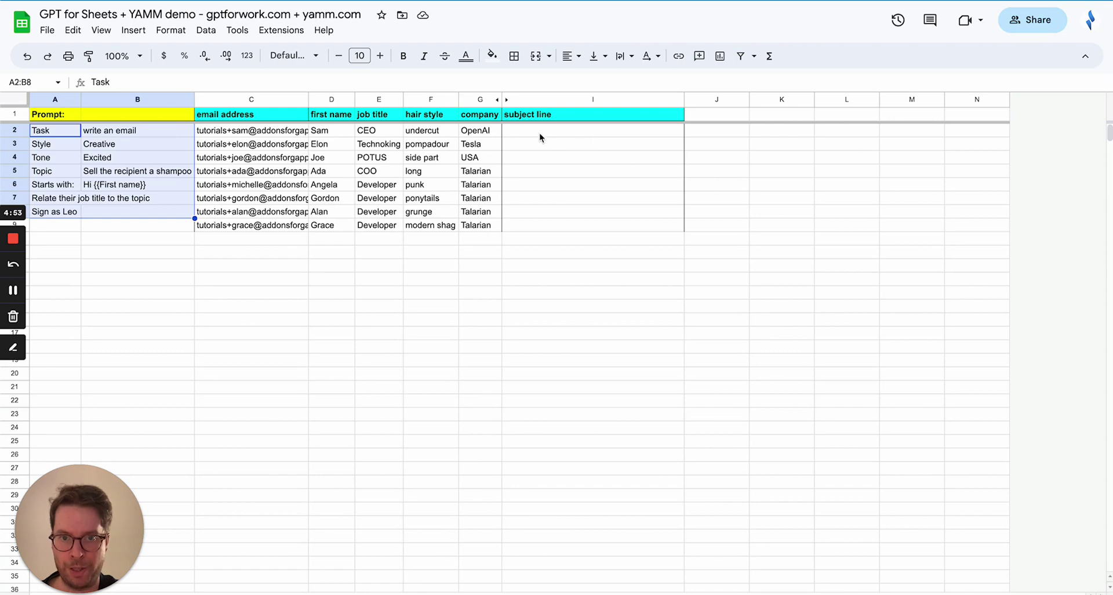
Unhide column H and enter =GPT("write a catchy subject line in under 8 words for this email:", H2, 1) in I2
click(509, 102)
click(859, 183)
text(=GPT("write a catchy subject line)
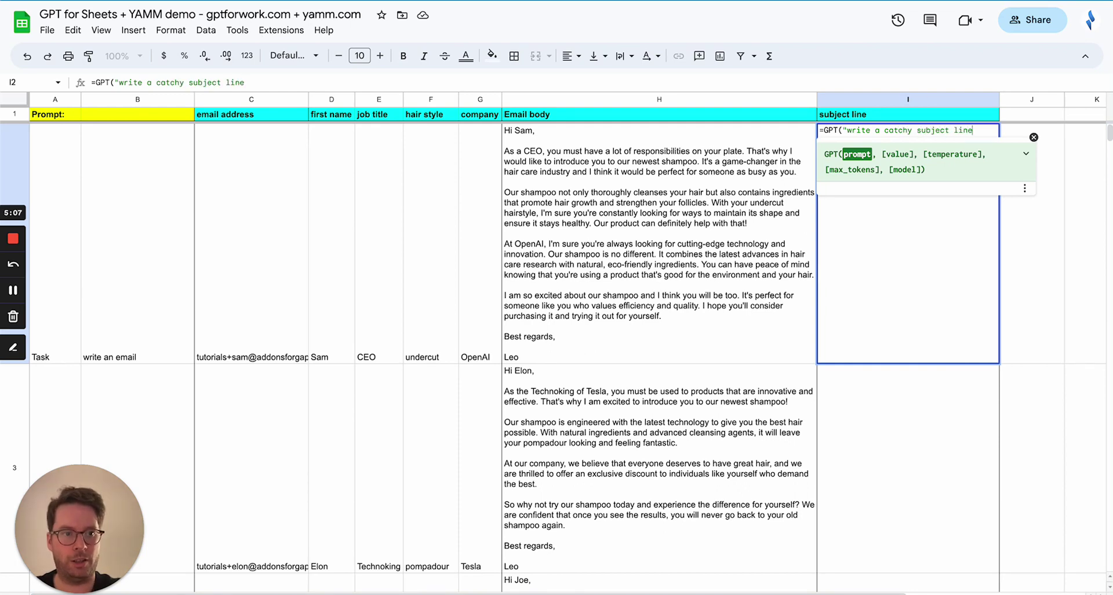
text( in under)
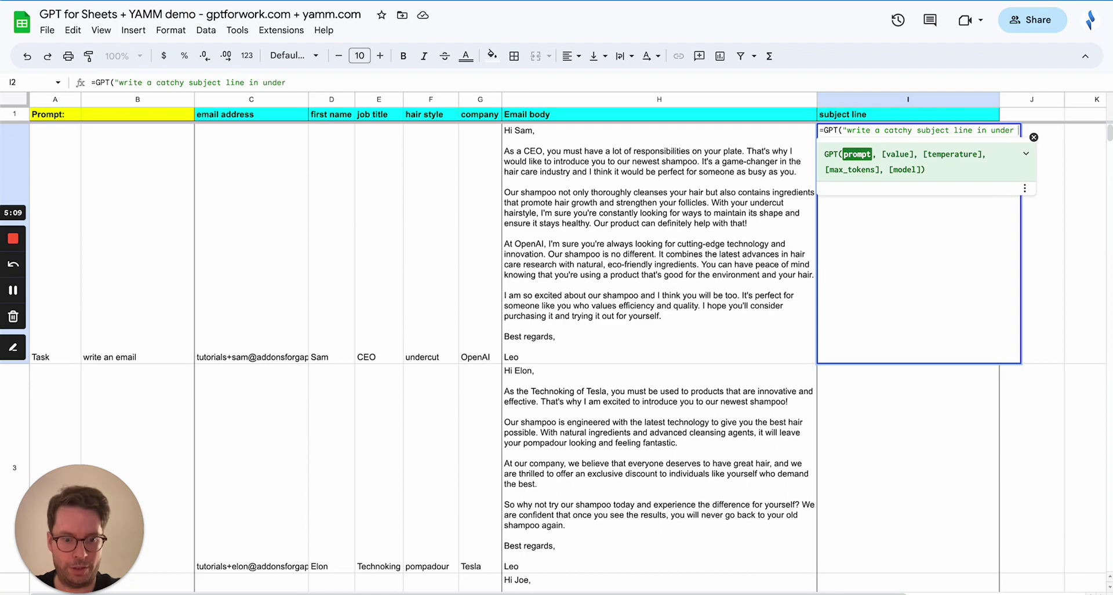
text( 8 word)
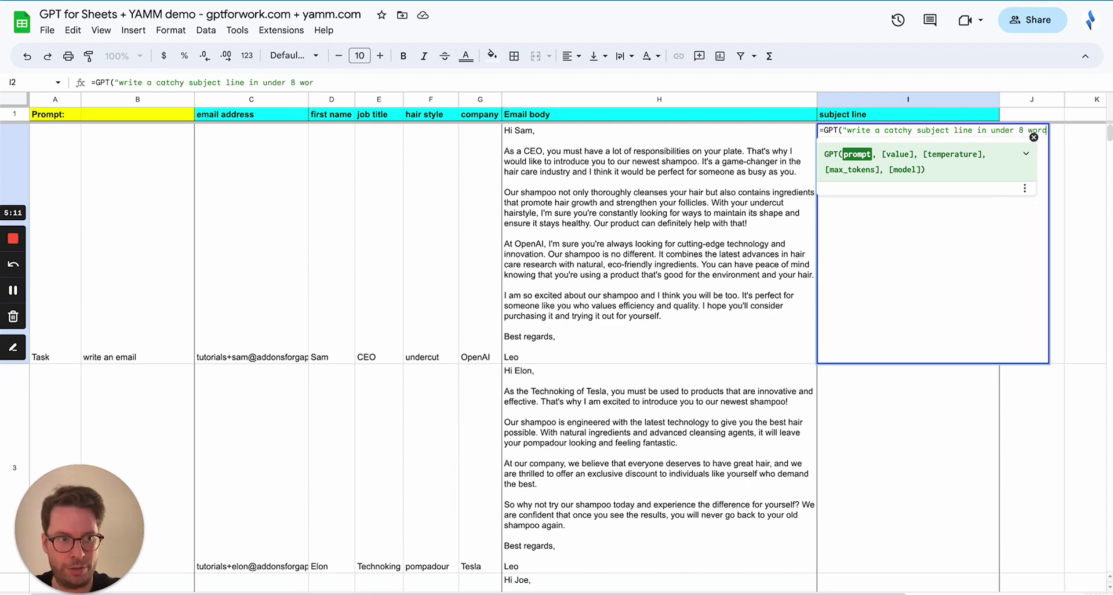
text(s for this em)
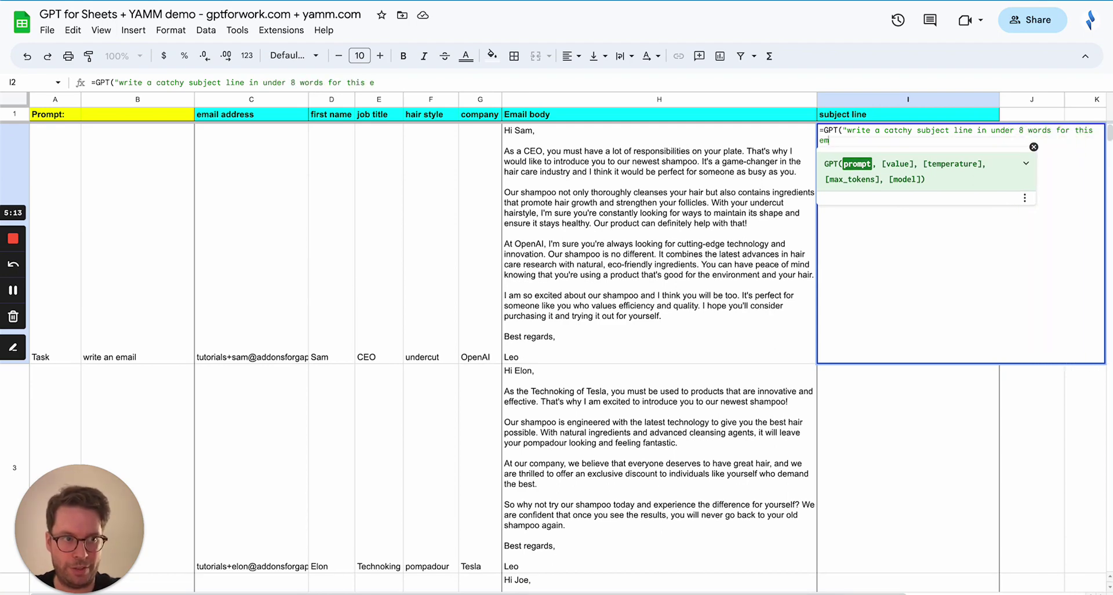
text(ail:",)
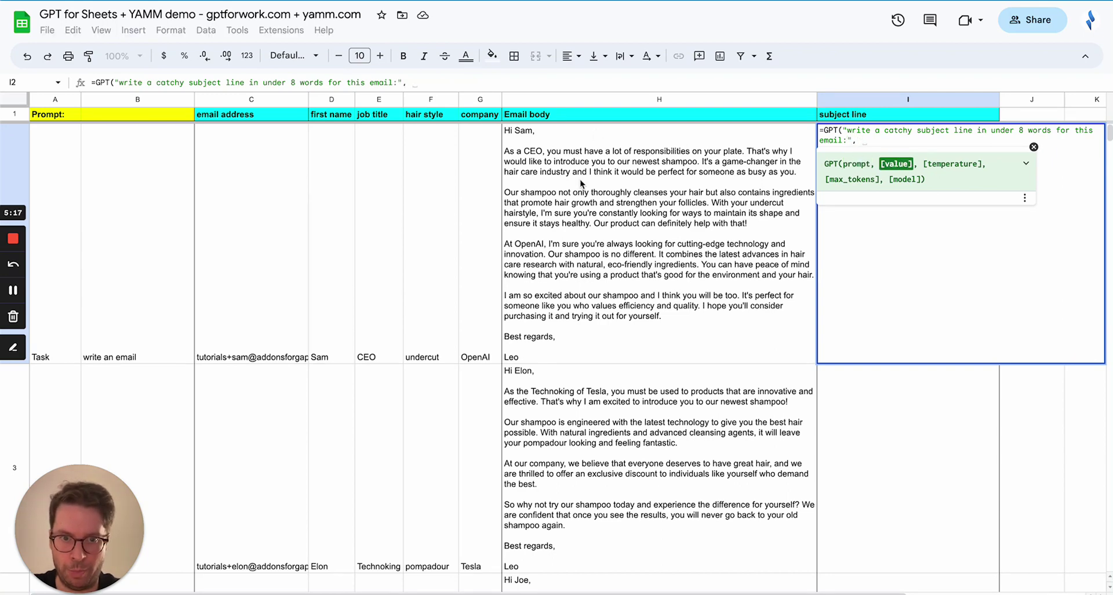
click(582, 184)
text(, 1))
key(Return)
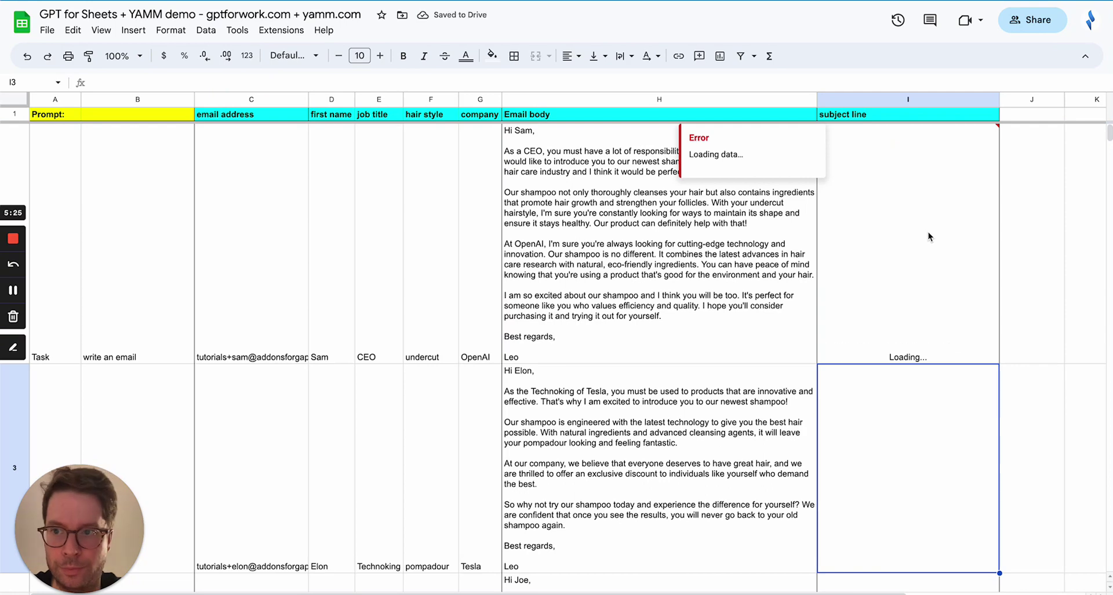
click(922, 277)
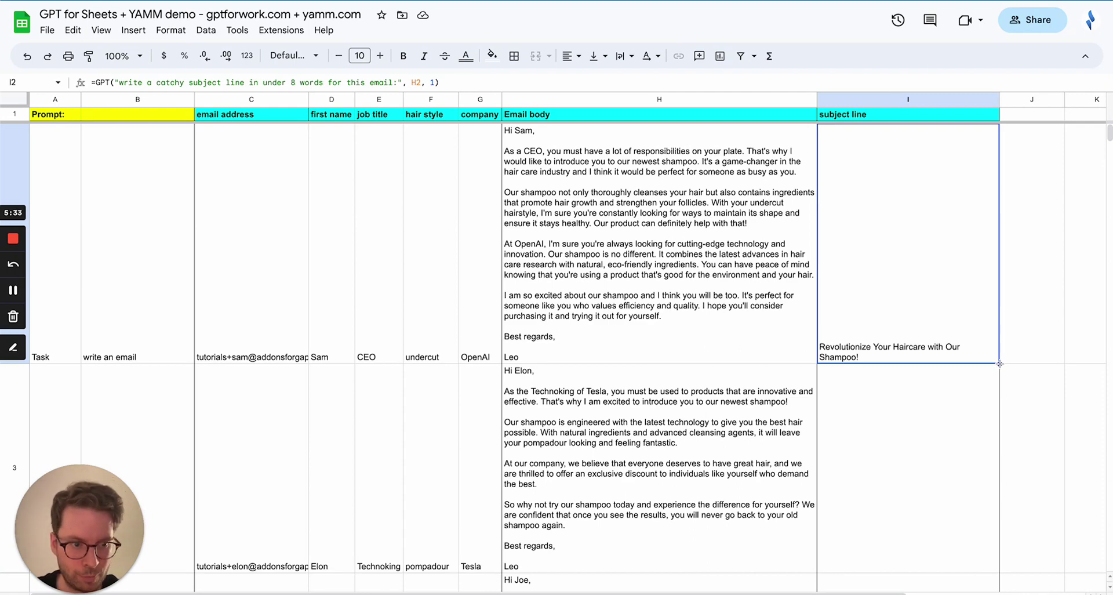
Fill the subject line formula down column I and review each generated subject line
drag(999, 363, 1000, 532)
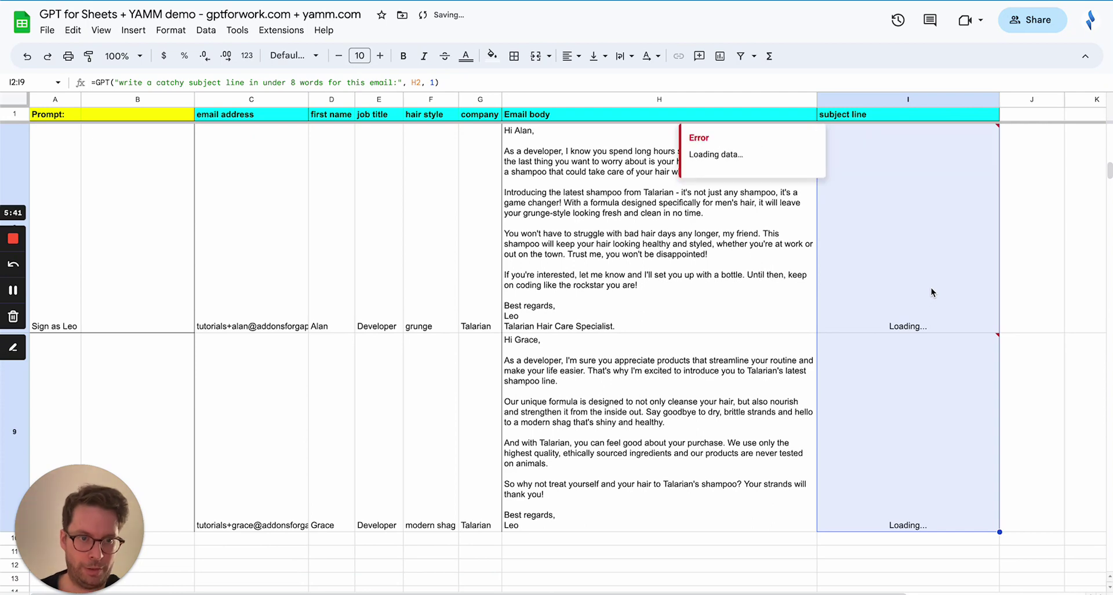
scroll(932, 287, up, 10)
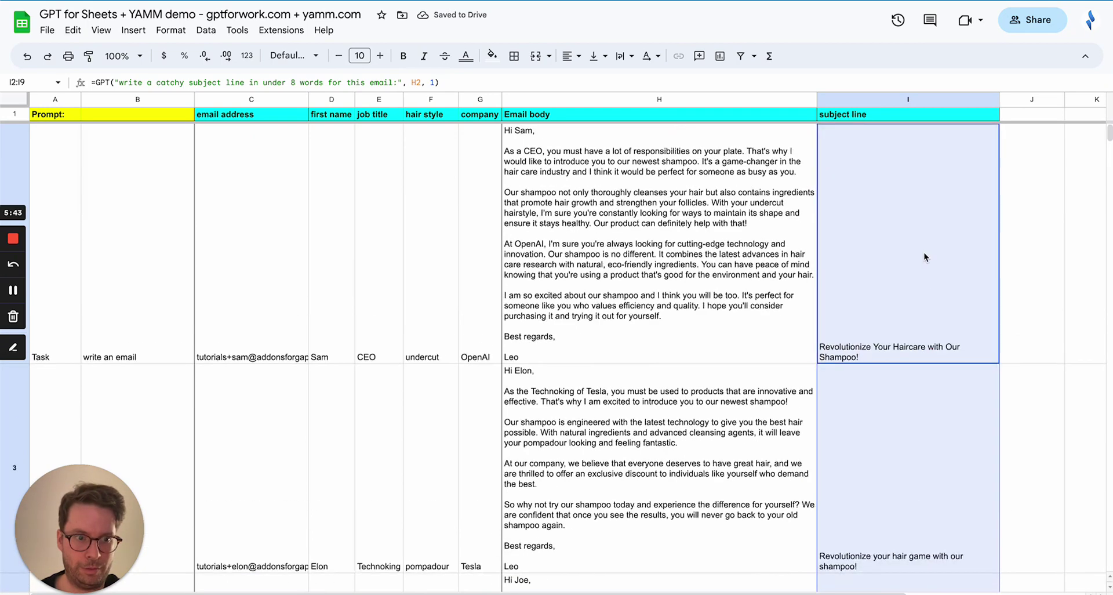
click(941, 475)
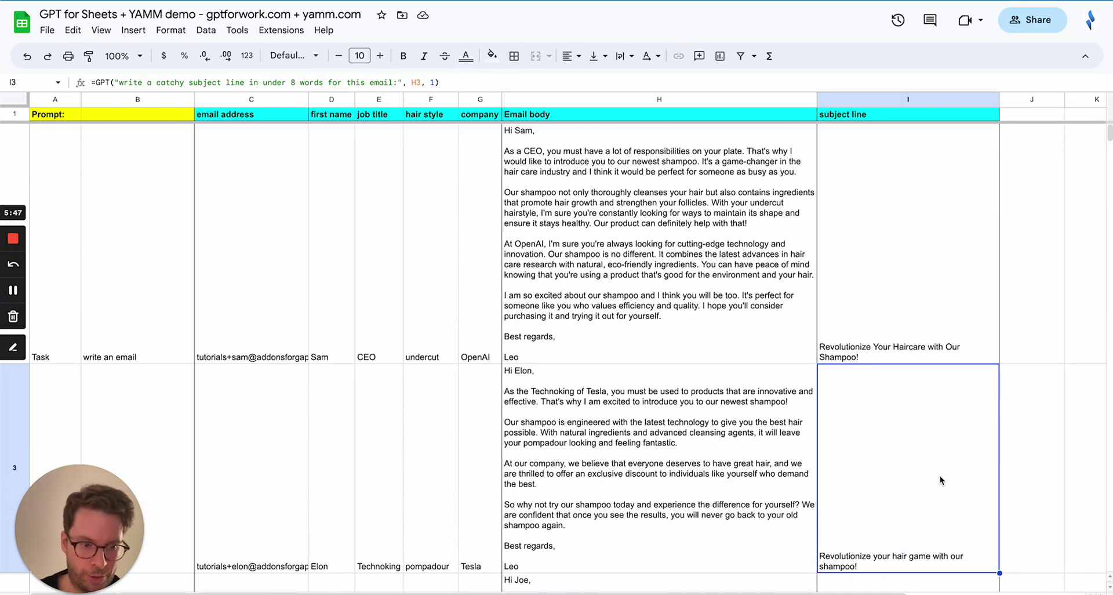
key(Down)
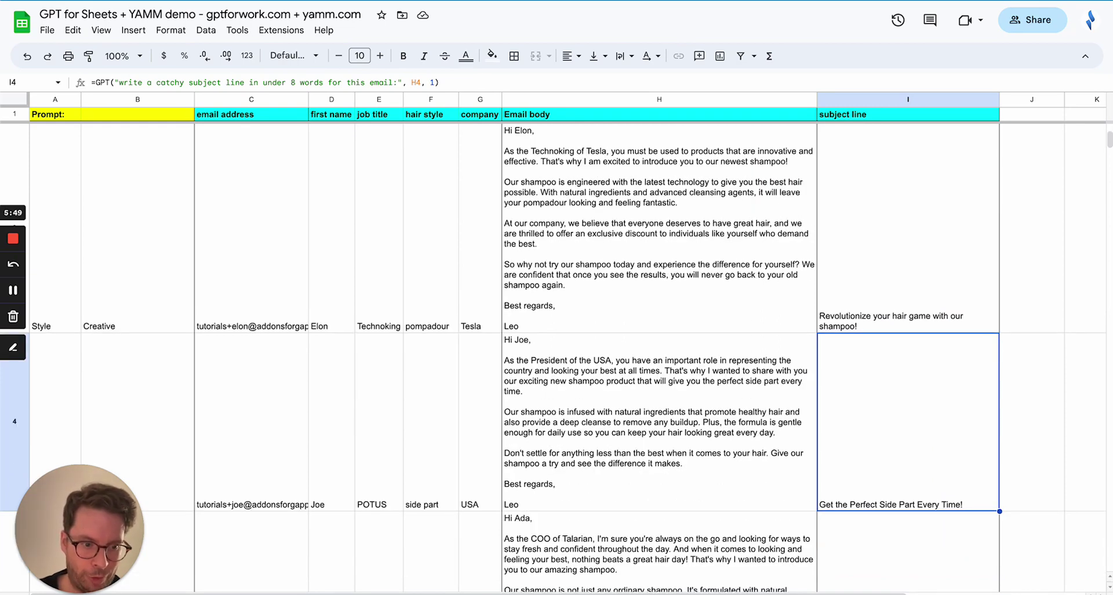
key(Down)
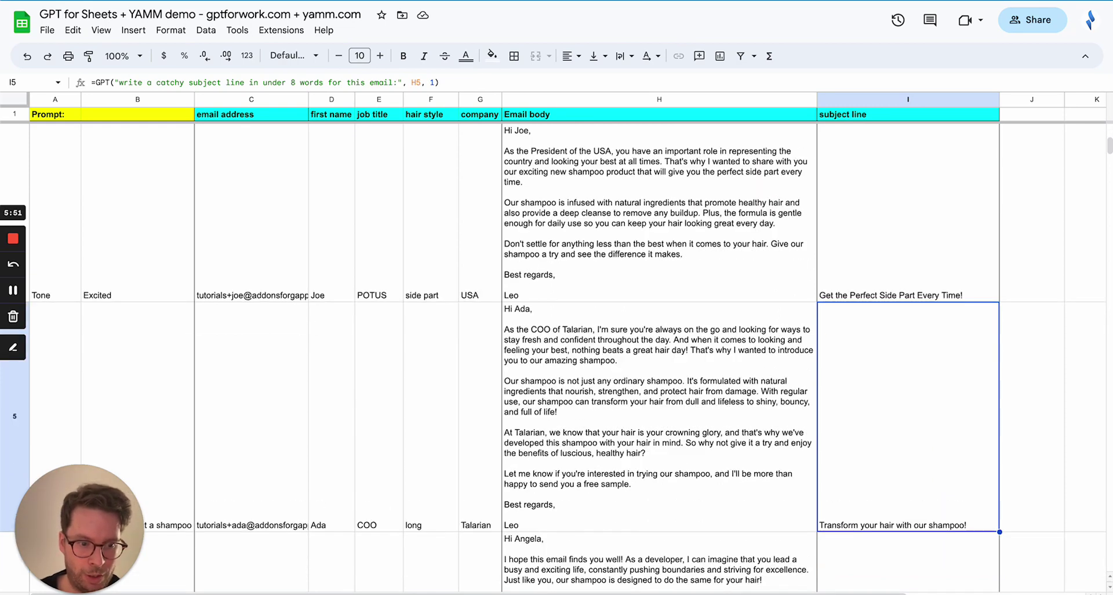
key(Down)
key(Down)
key(Down)
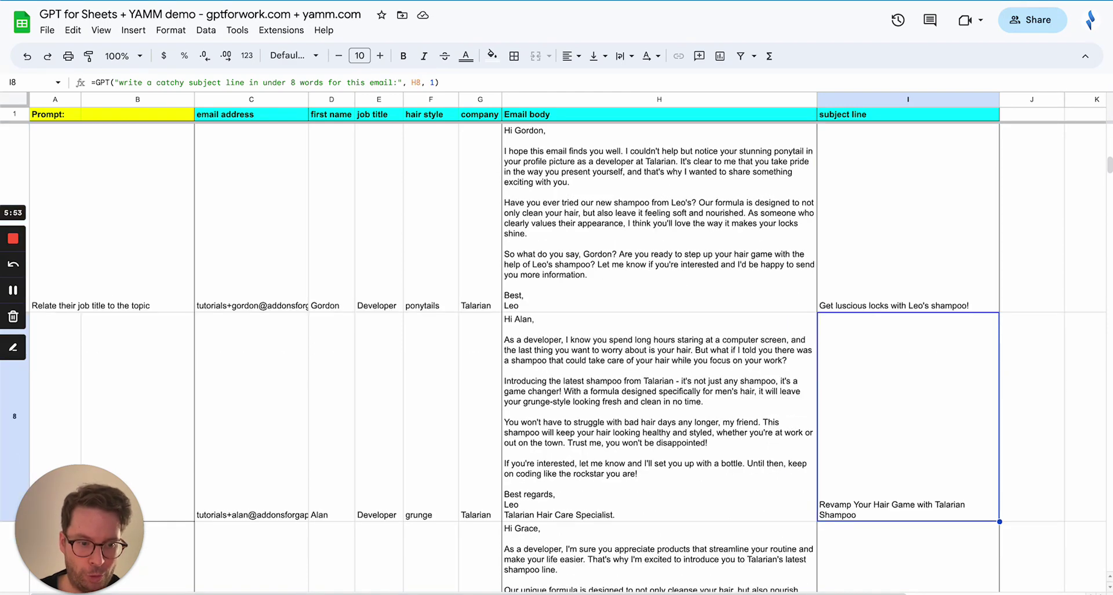
key(Down)
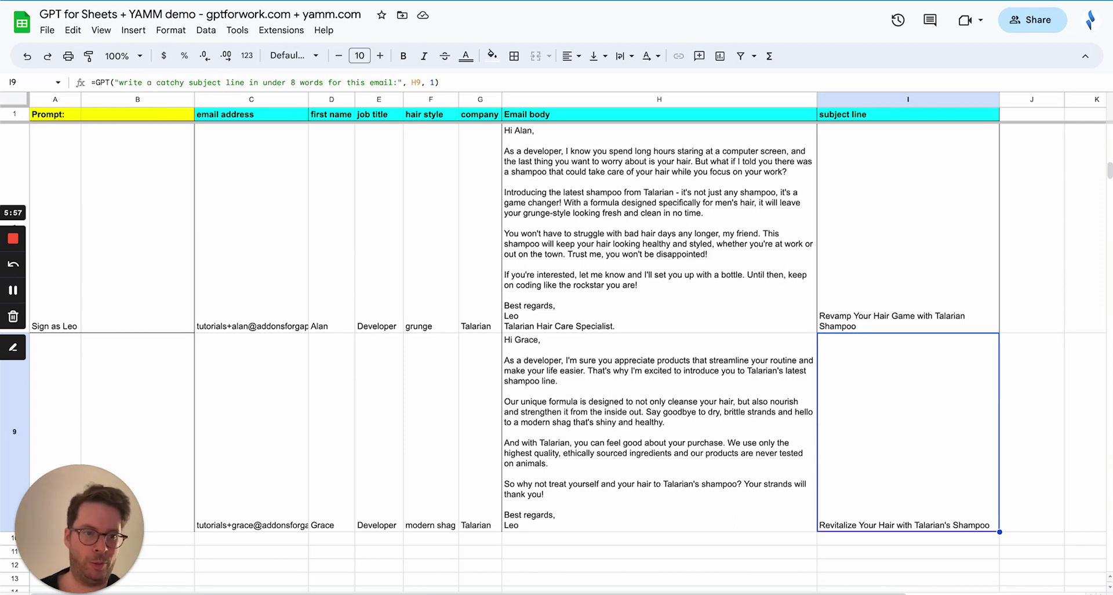
key(Up)
key(Up)
key(Up)
key(Up)
key(Up)
key(Up)
key(Up)
key(Up)
key(Down)
key(Down)
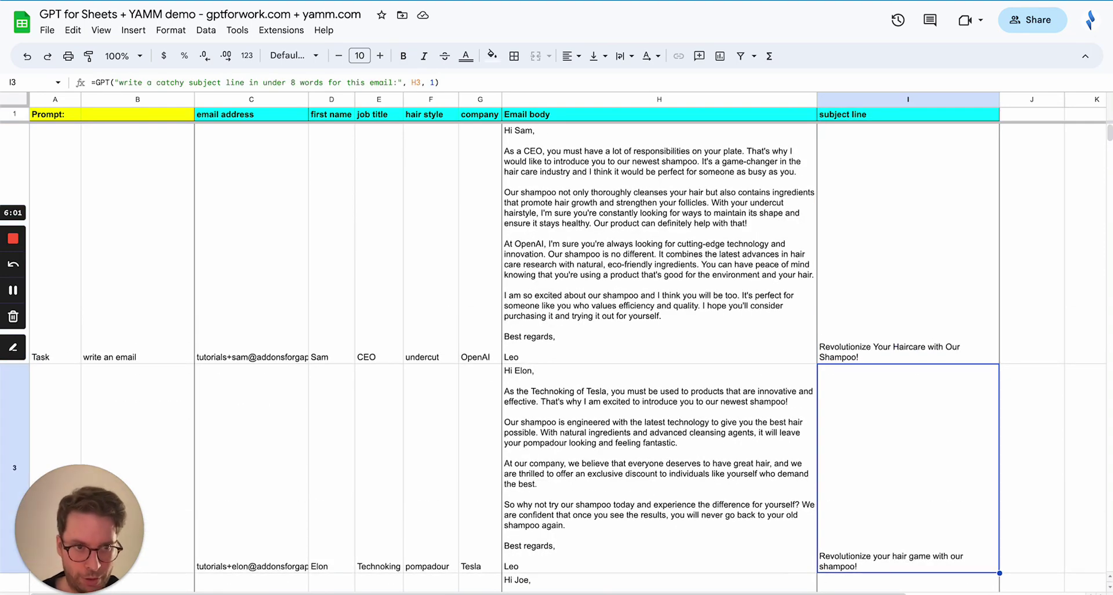
Clear I3 and refill it from I2's formula to regenerate Elon's subject line
key(Delete)
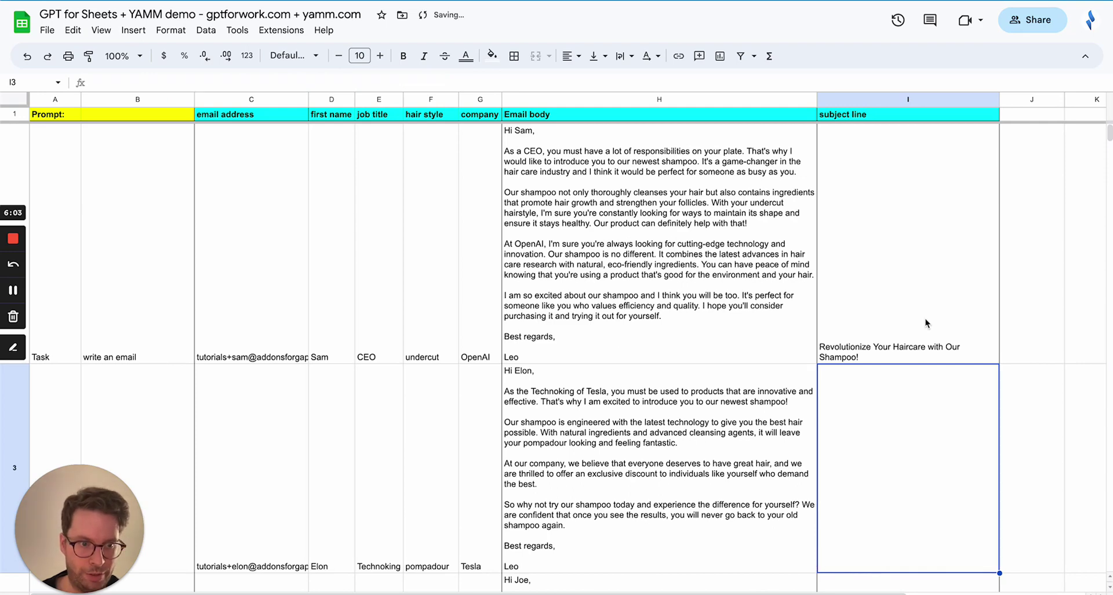
click(928, 324)
drag(1000, 364, 1021, 394)
click(1035, 404)
click(904, 415)
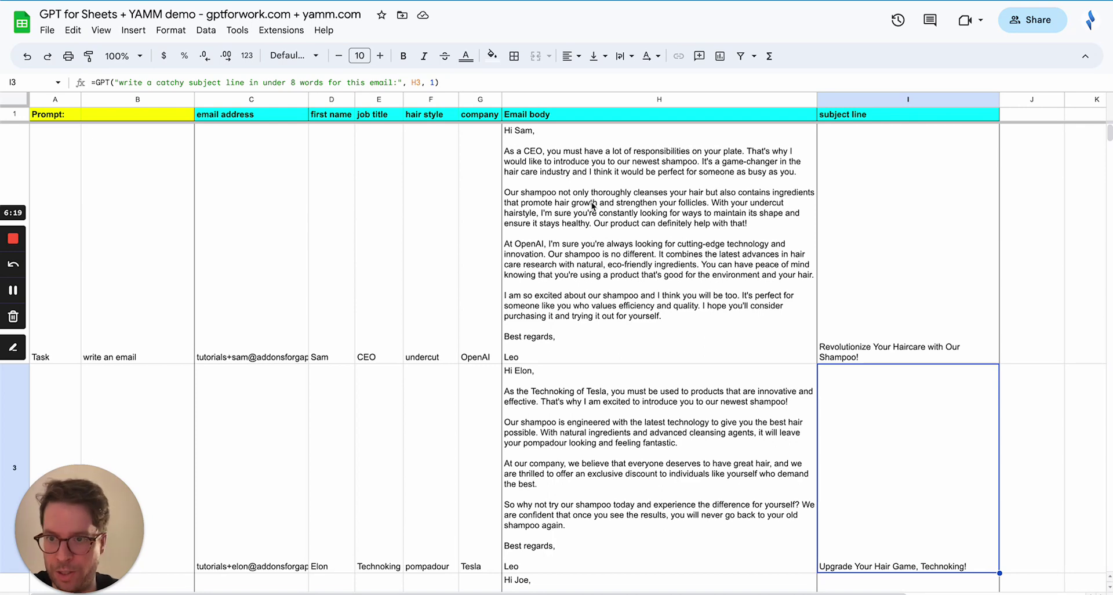
click(245, 99)
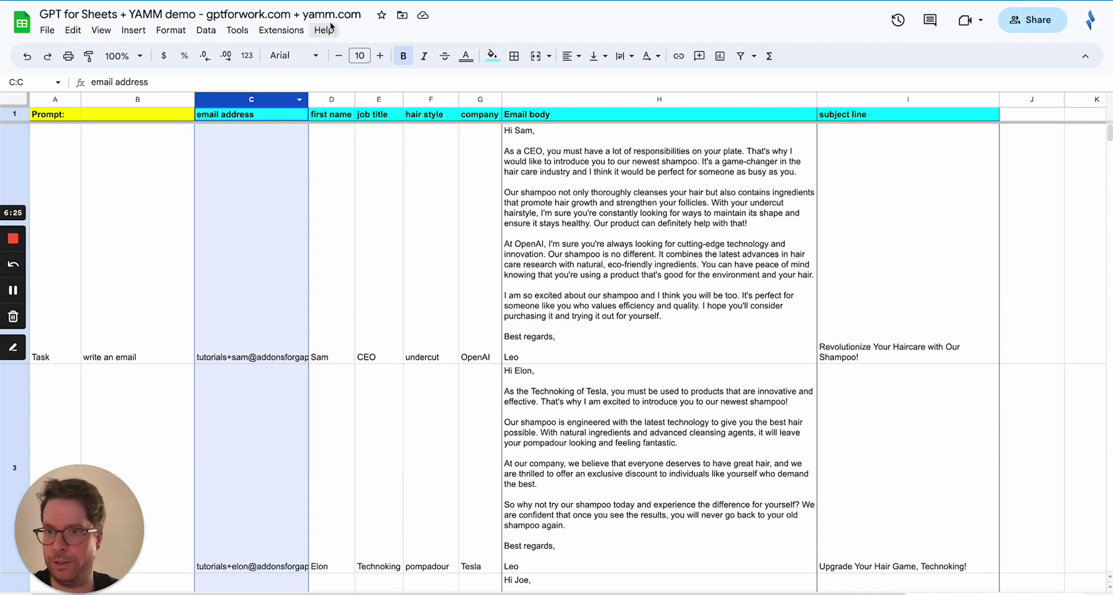
Inspect the formulas in I2 and H2 and the Email body and subject line column headers
click(283, 35)
click(283, 35)
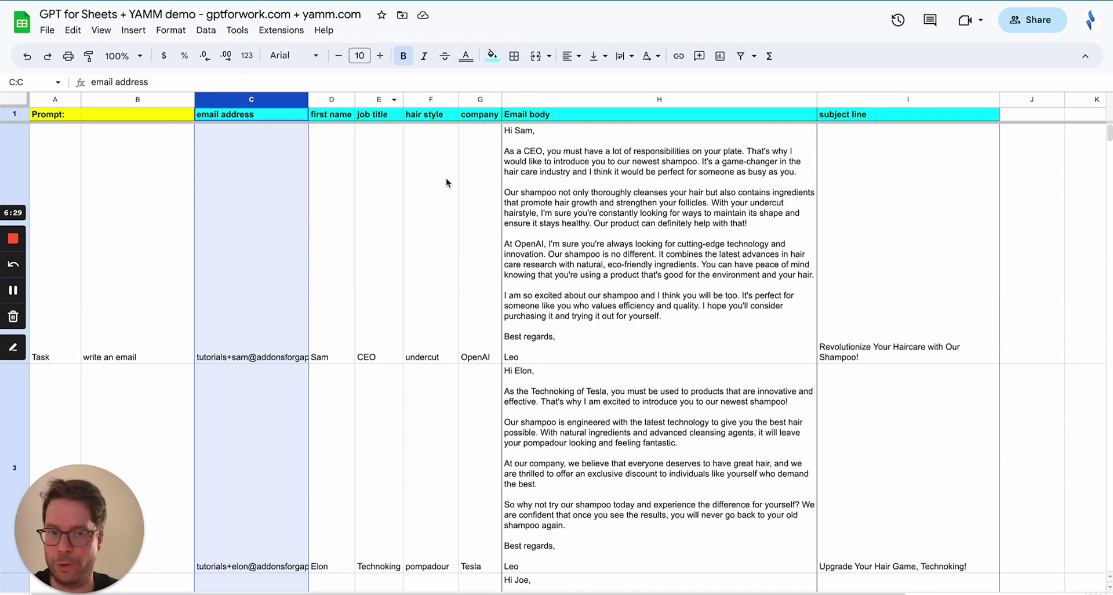
click(926, 219)
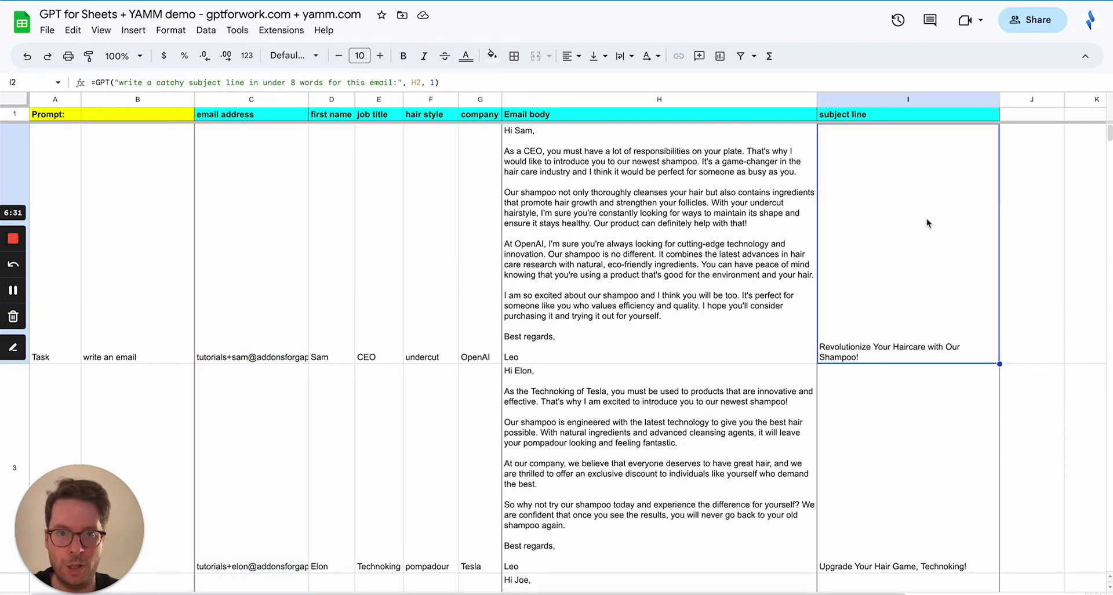
click(568, 116)
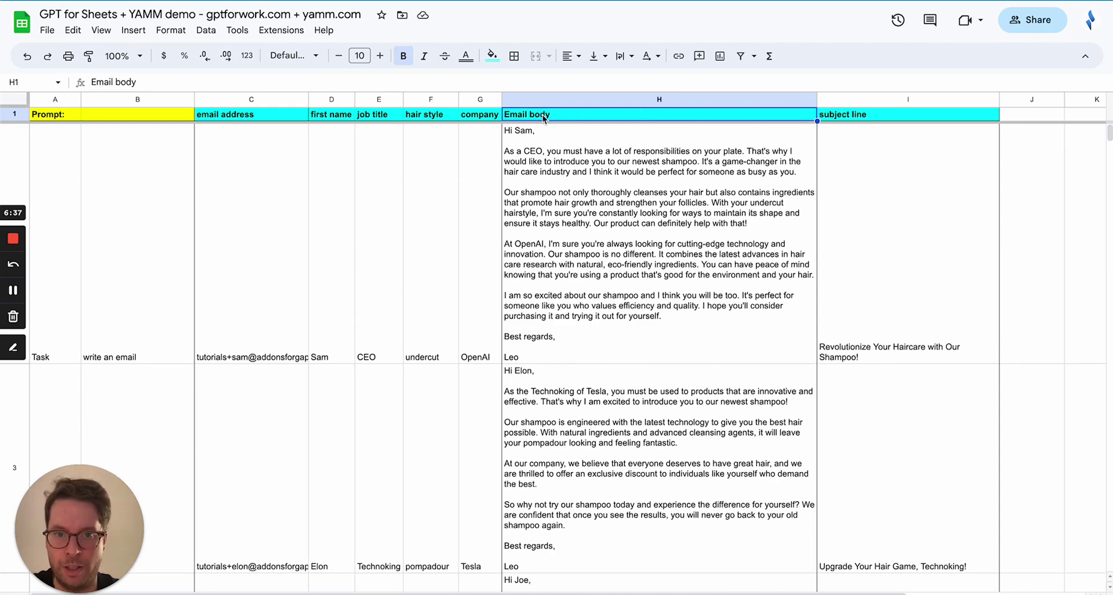
click(601, 206)
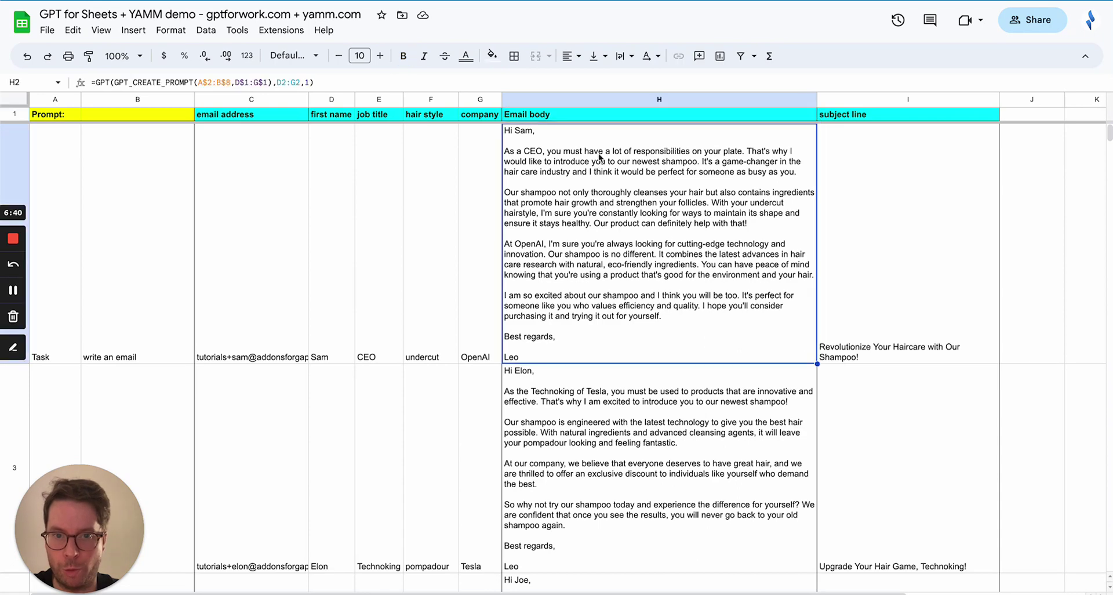
click(531, 118)
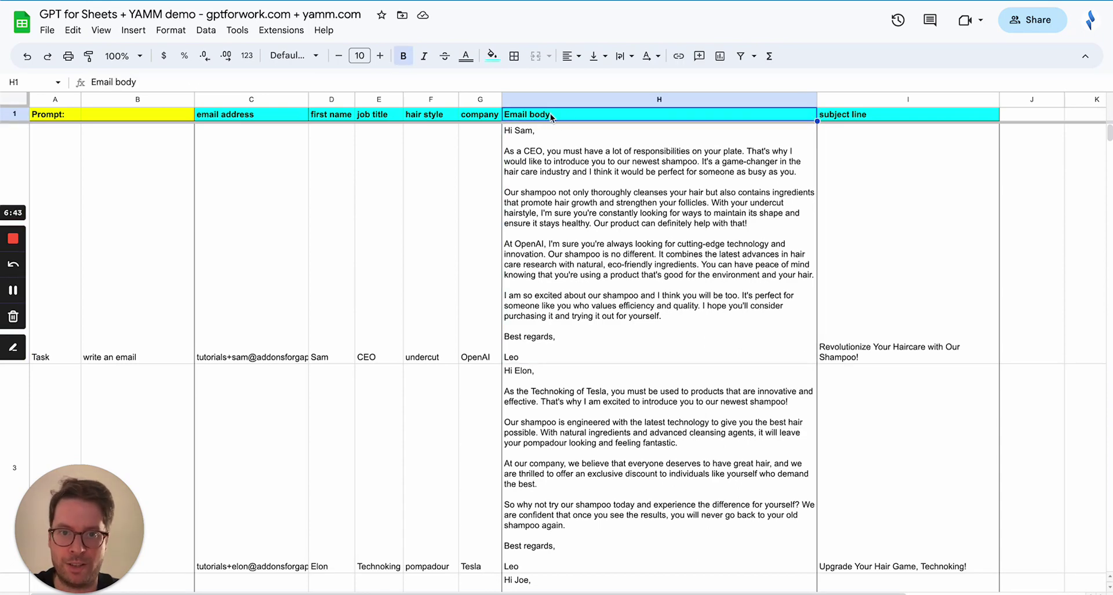
click(858, 117)
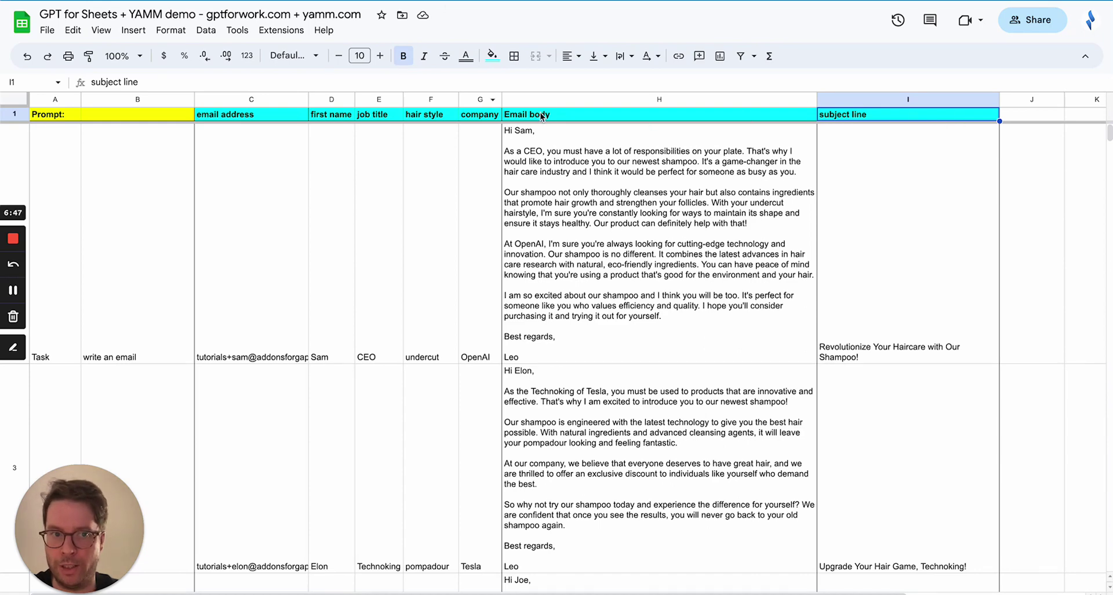
In Gmail Drafts, open the template draft with {{subject line}} subject and {{Email body}} body
key(ctrl+Tab)
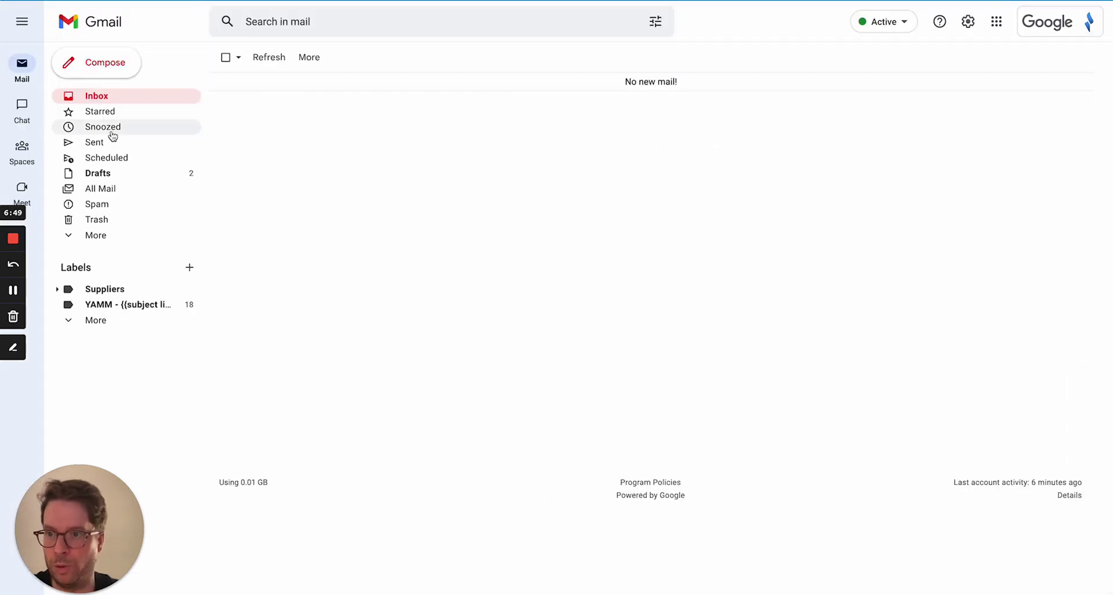
click(97, 179)
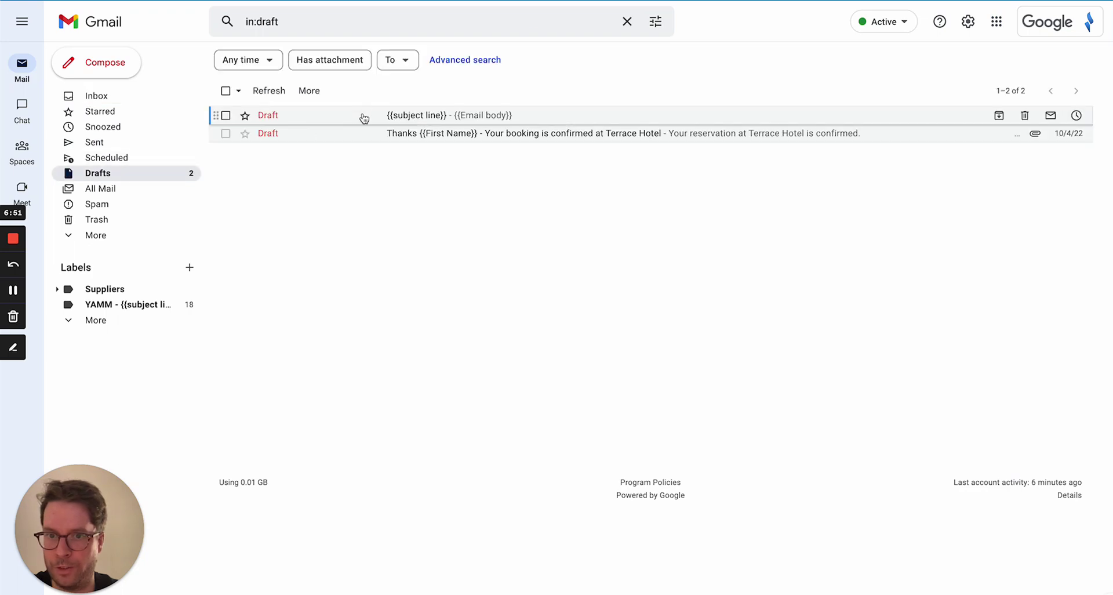
click(360, 114)
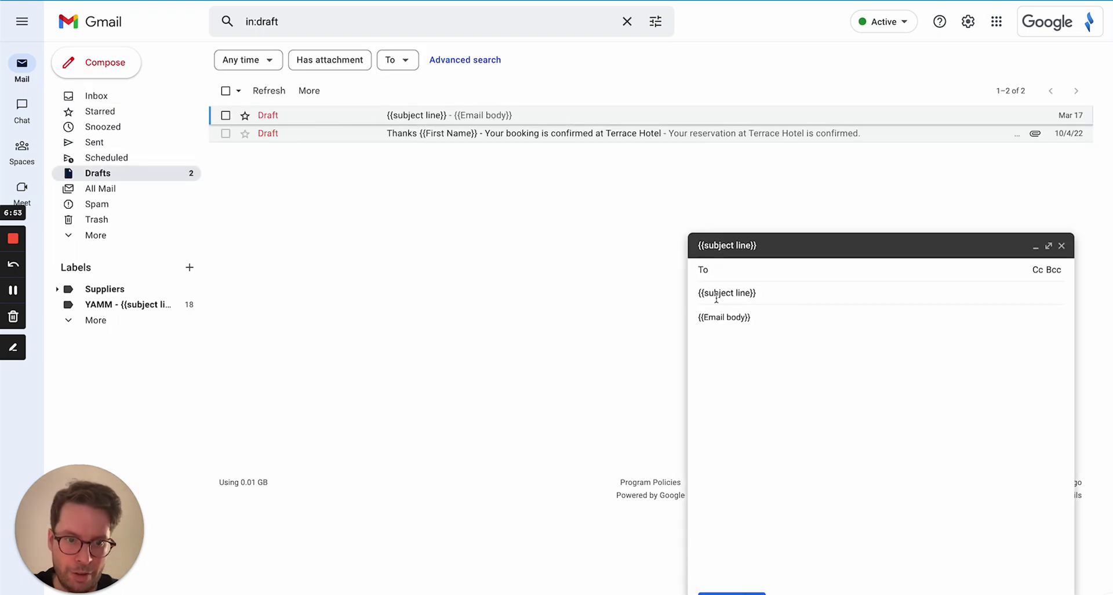
click(776, 294)
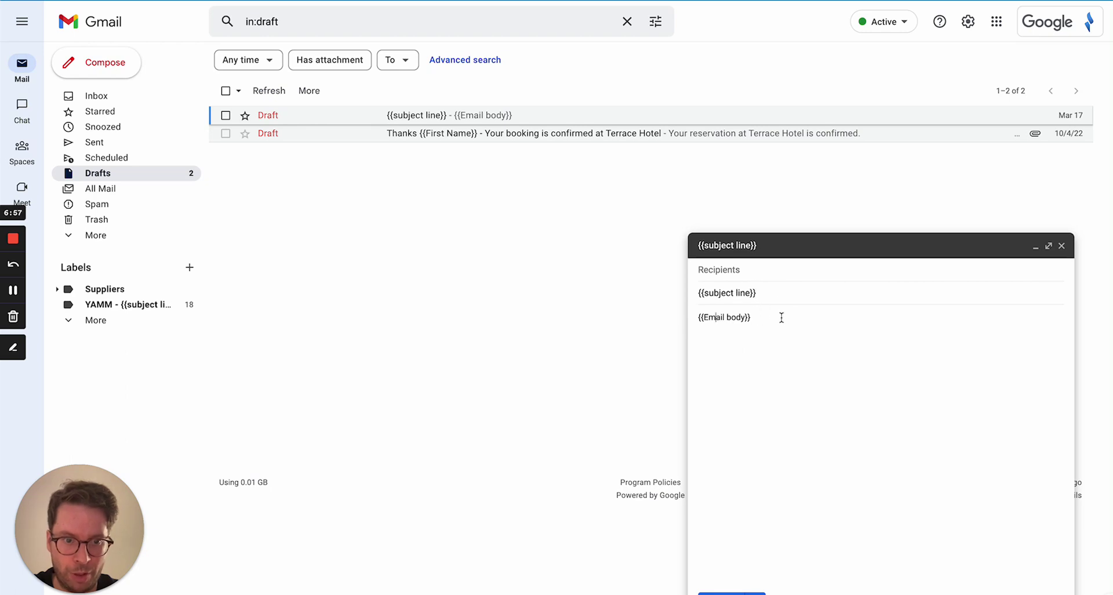
click(760, 318)
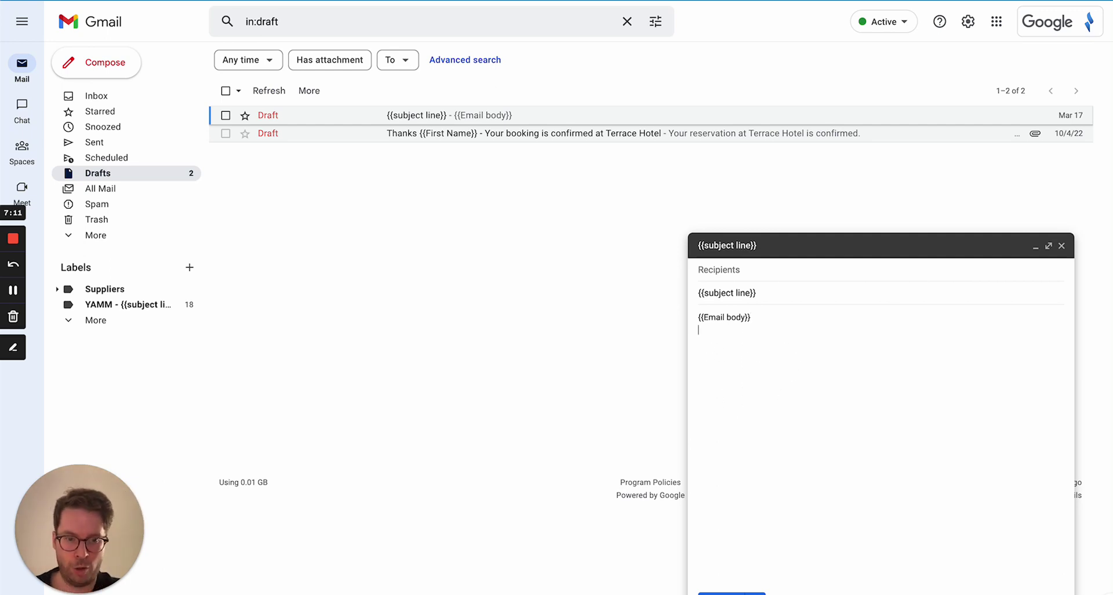
Add the word 'link' to the draft, hyperlinked to google.com
text(link)
key(ctrl+shift+Left)
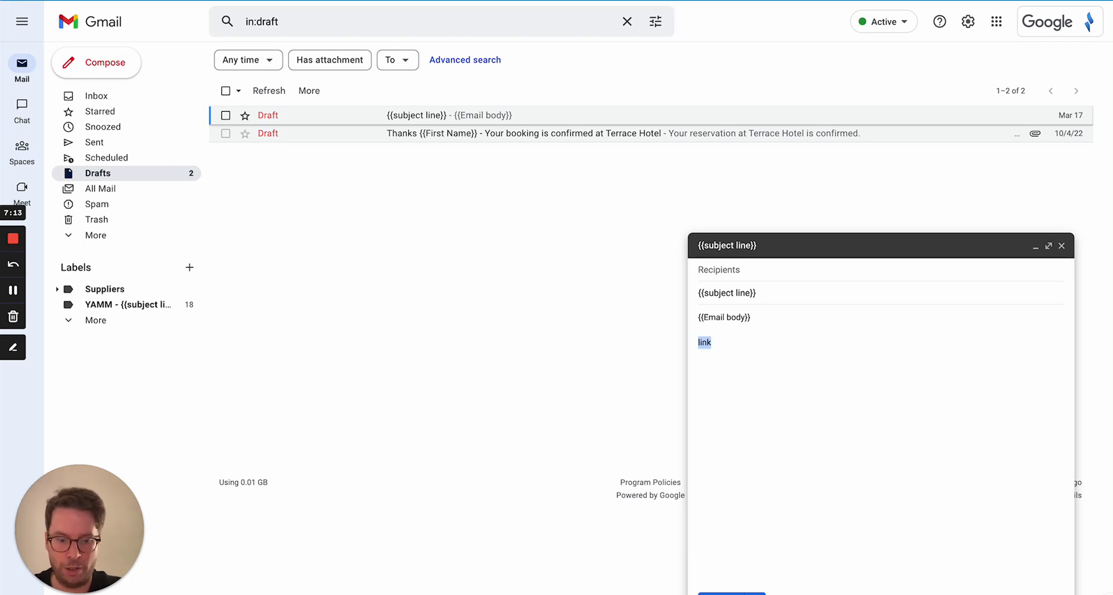
key(ctrl+k)
text(google.com)
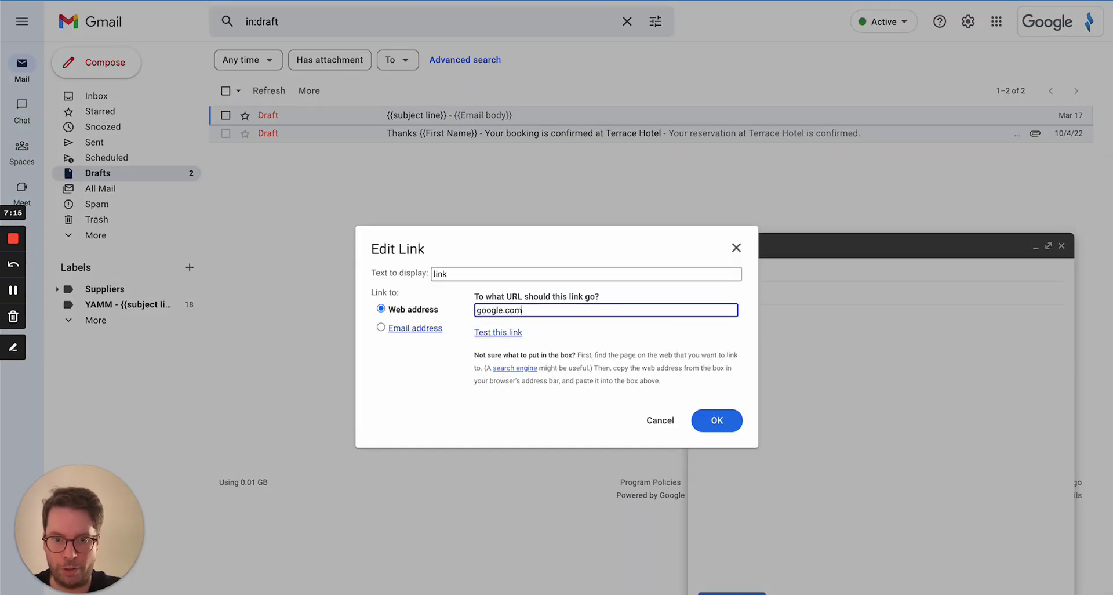
key(Return)
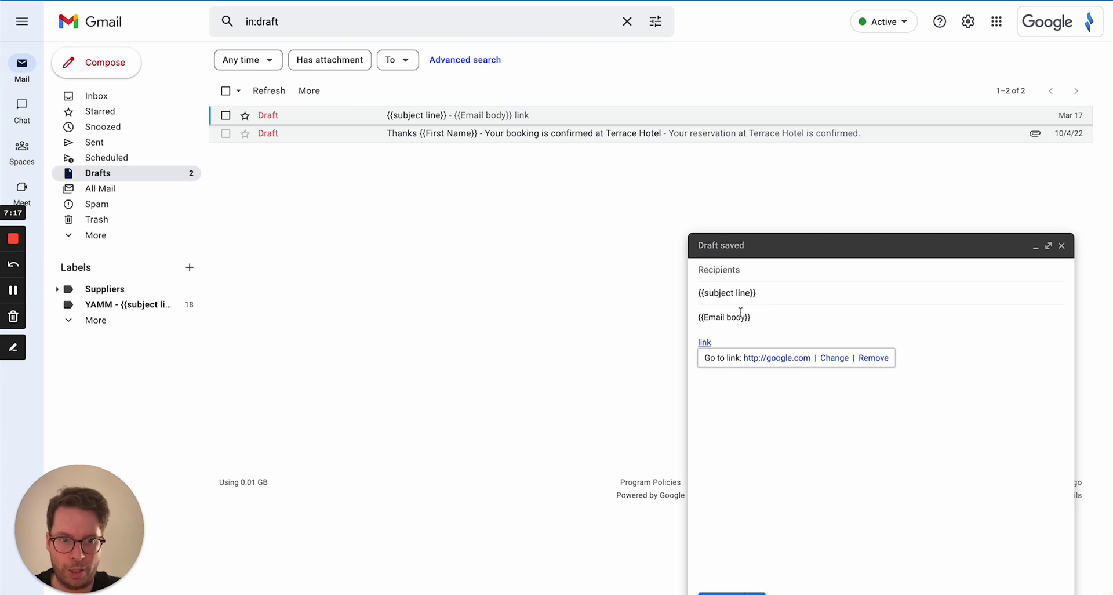
Rework the body into {{Email intro}}, {{Email body}} and {{Email outro}} placeholder lines
double_click(740, 316)
text(intro)
key(Down)
key(Down)
key(Down)
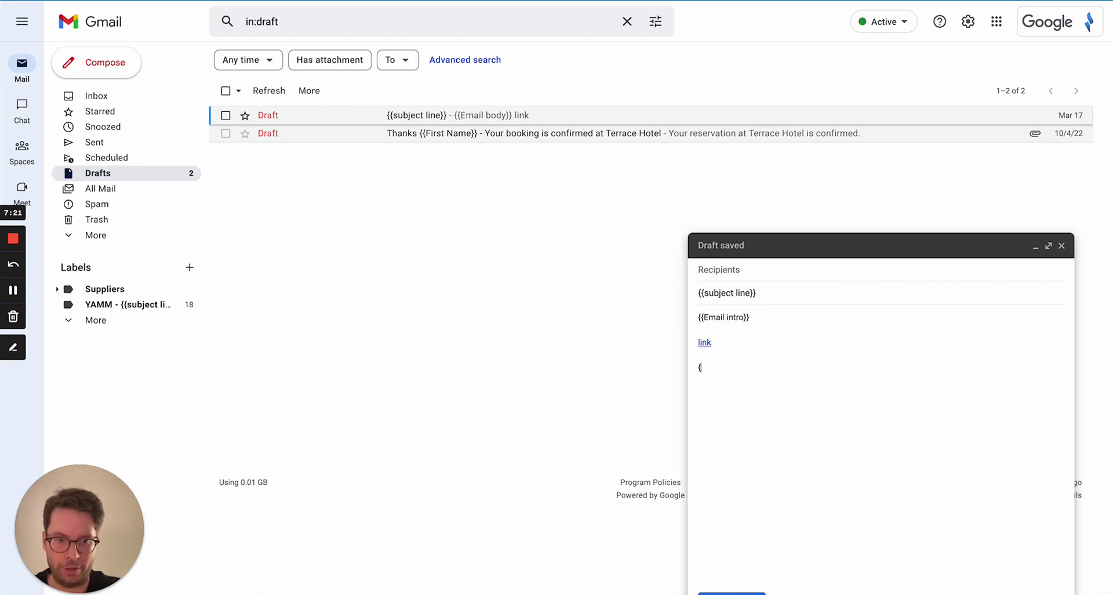
text({Ema)
key(BackSpace)
key(BackSpace)
key(BackSpace)
text({Email body)
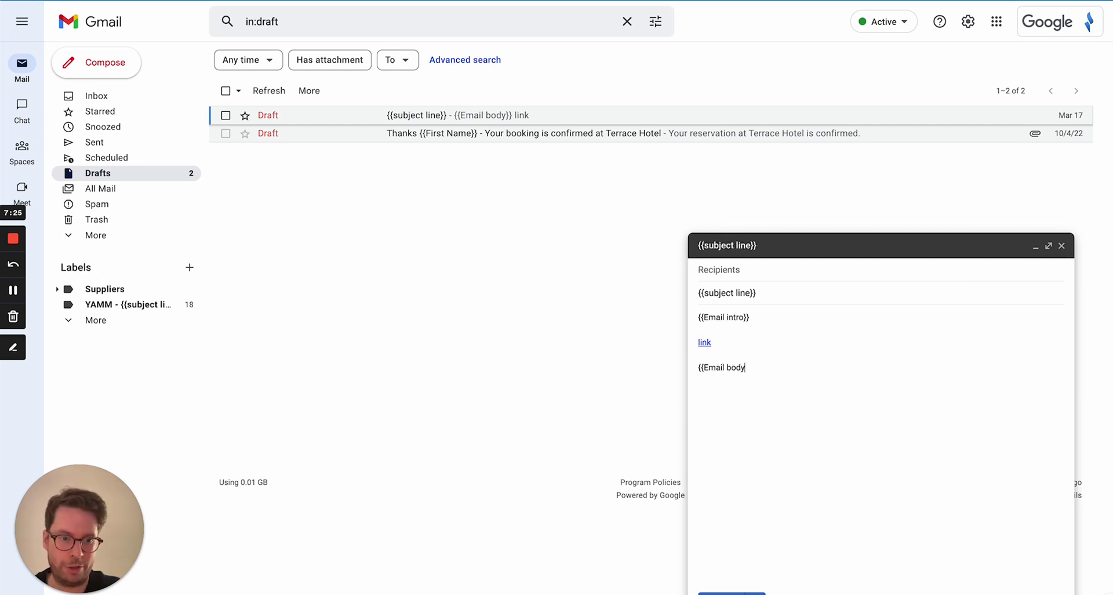
key(BackSpace)
key(BackSpace)
key(BackSpace)
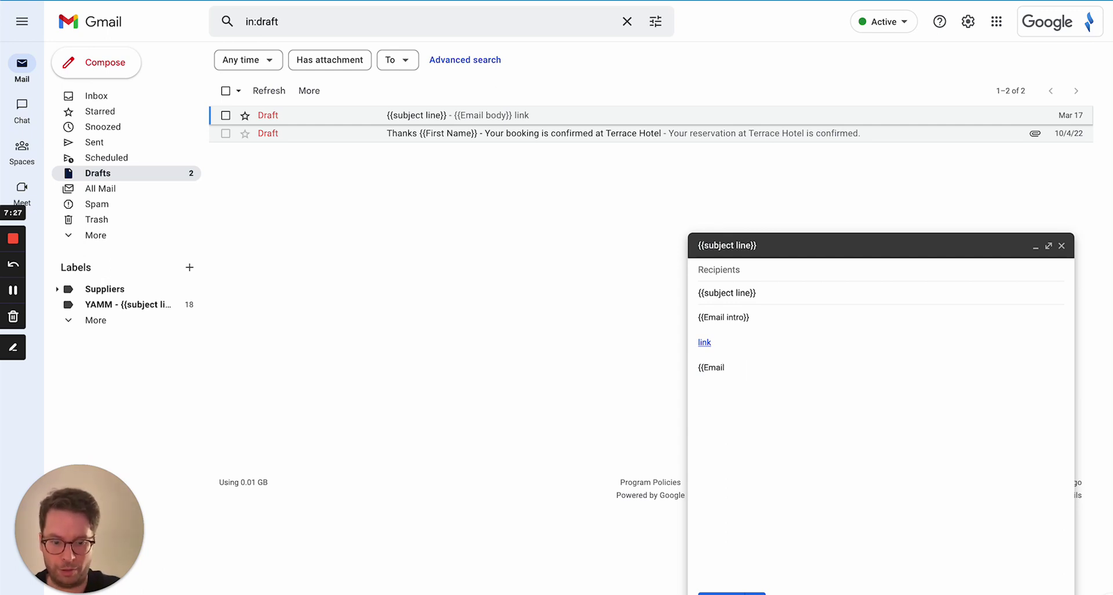
text(outro)
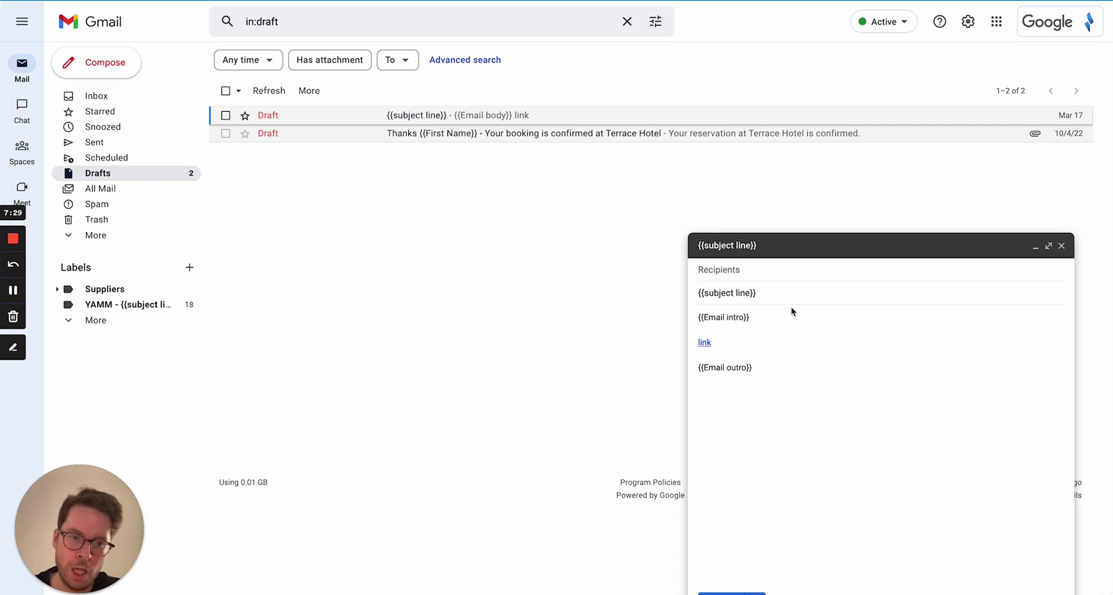
click(781, 312)
key(Return)
text({)
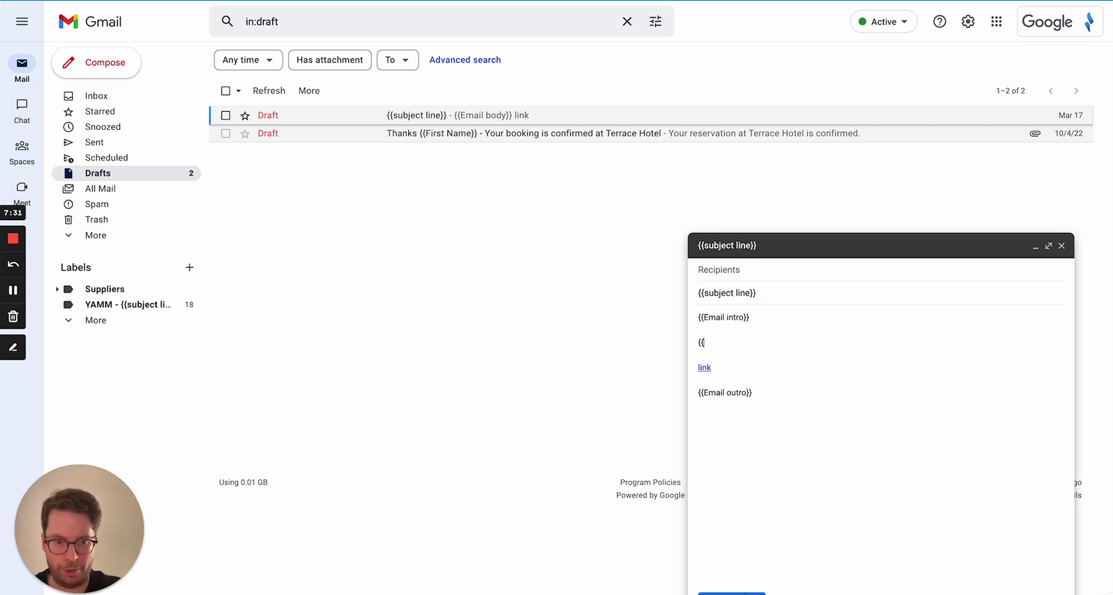
text({Email body}})
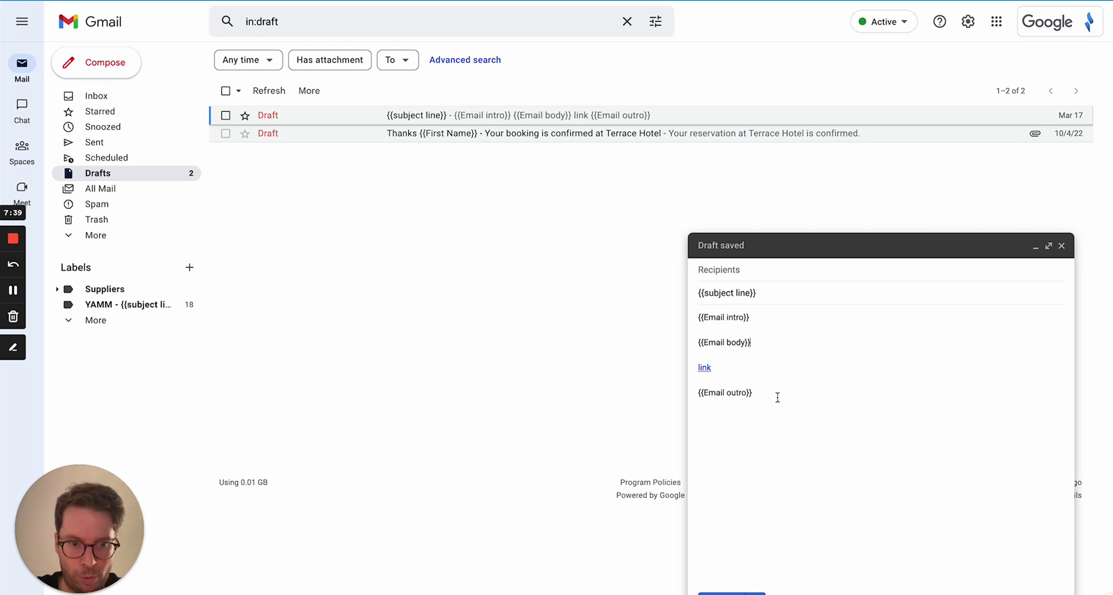
Delete the link, {{Email outro}} and {{Email intro}} lines, leaving only {{Email body}}
drag(778, 395, 694, 369)
key(BackSpace)
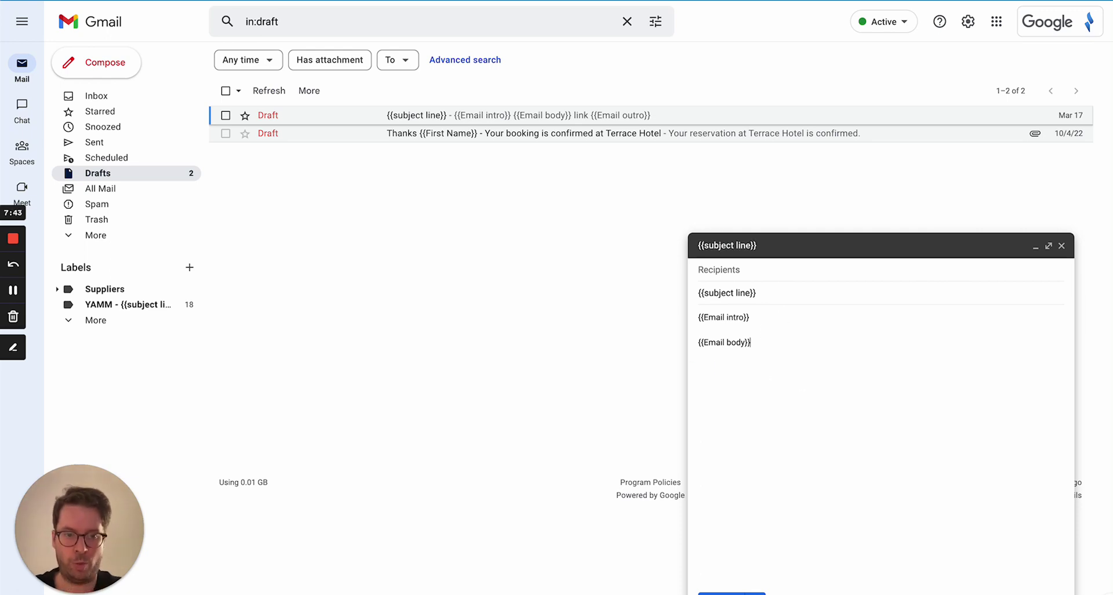
key(BackSpace)
key(BackSpace)
key(BackSpace)
key(BackSpace)
key(BackSpace)
key(BackSpace)
key(BackSpace)
key(BackSpace)
key(BackSpace)
key(BackSpace)
key(BackSpace)
key(BackSpace)
key(BackSpace)
key(BackSpace)
key(BackSpace)
key(BackSpace)
key(BackSpace)
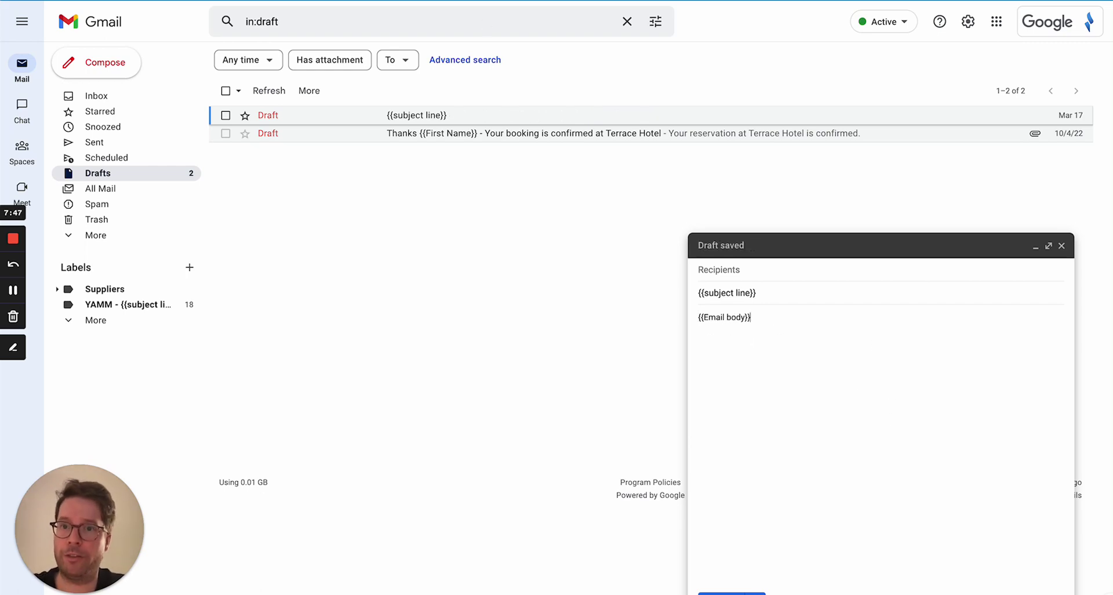
key(ctrl+Tab)
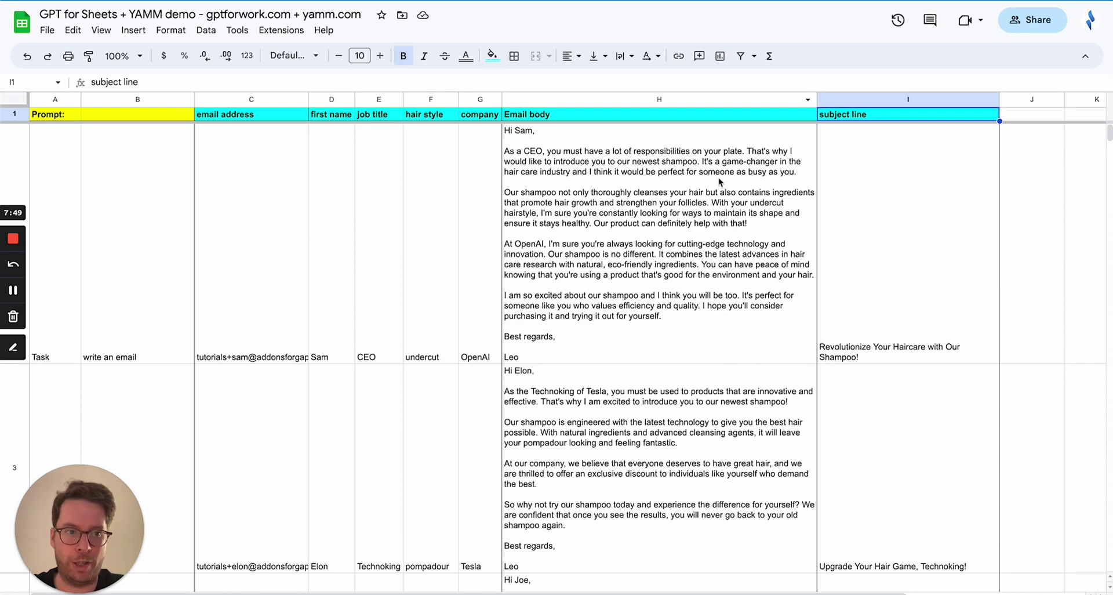
Launch Yet Another Mail Merge's Start Mail Merge and pick the 'email address' column for recipients
click(286, 33)
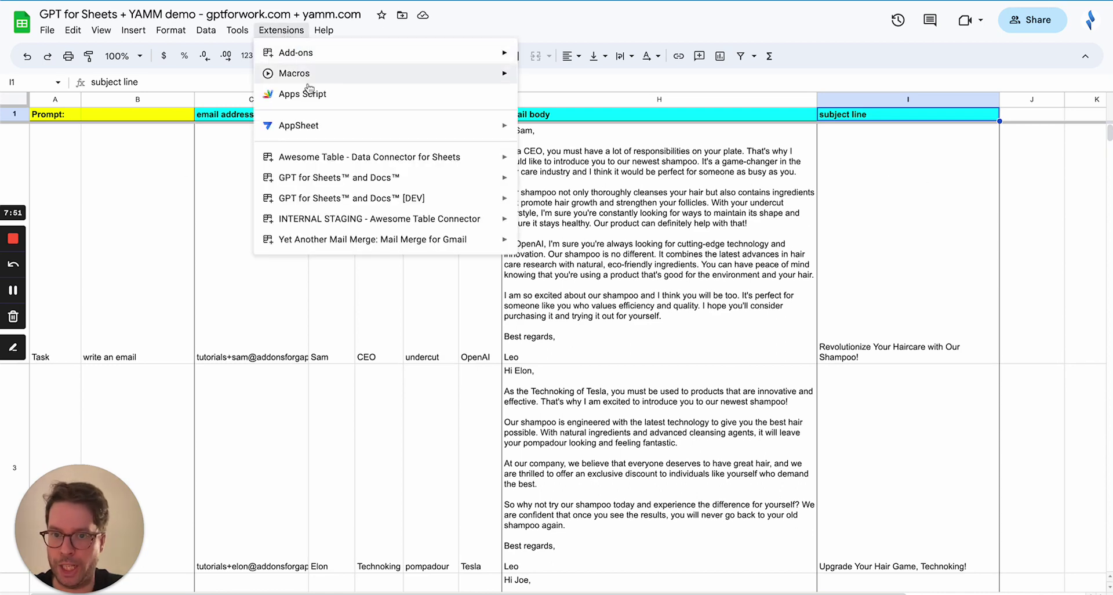
mouse_move(386, 243)
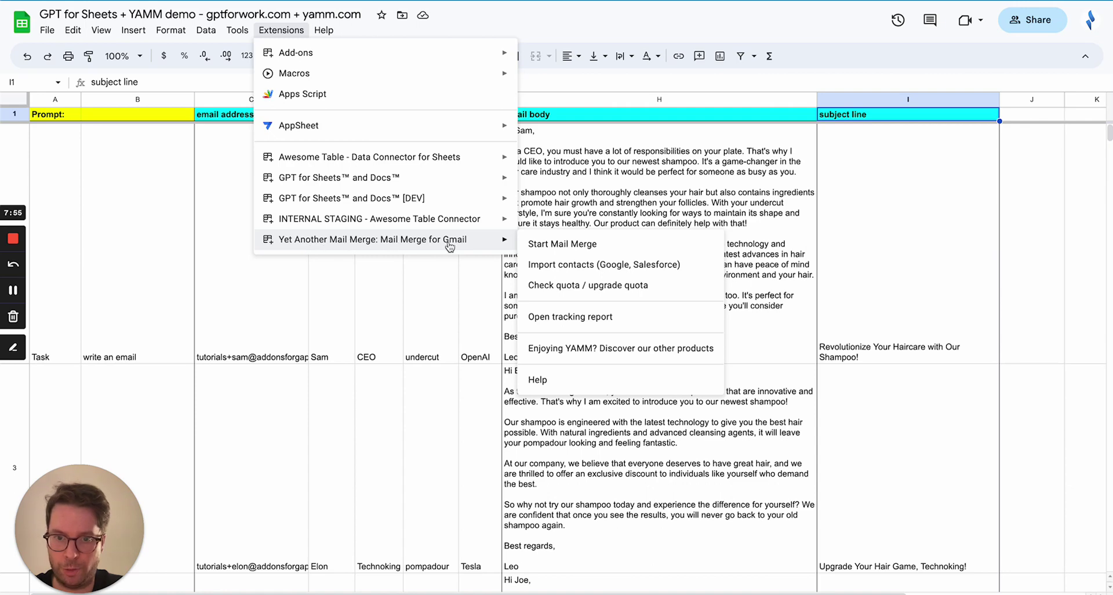
click(561, 246)
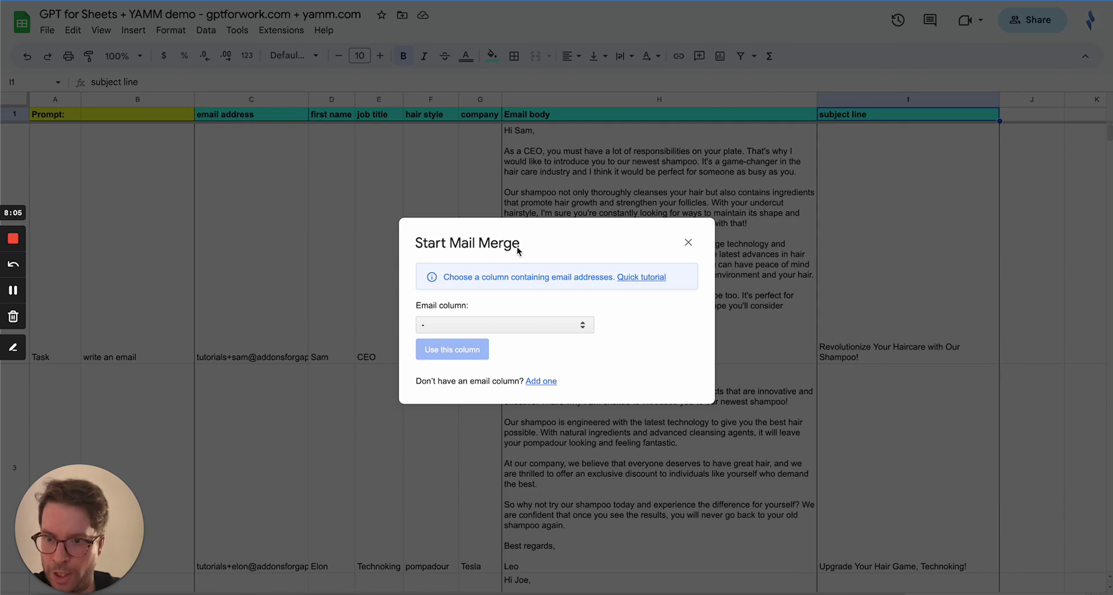
click(481, 327)
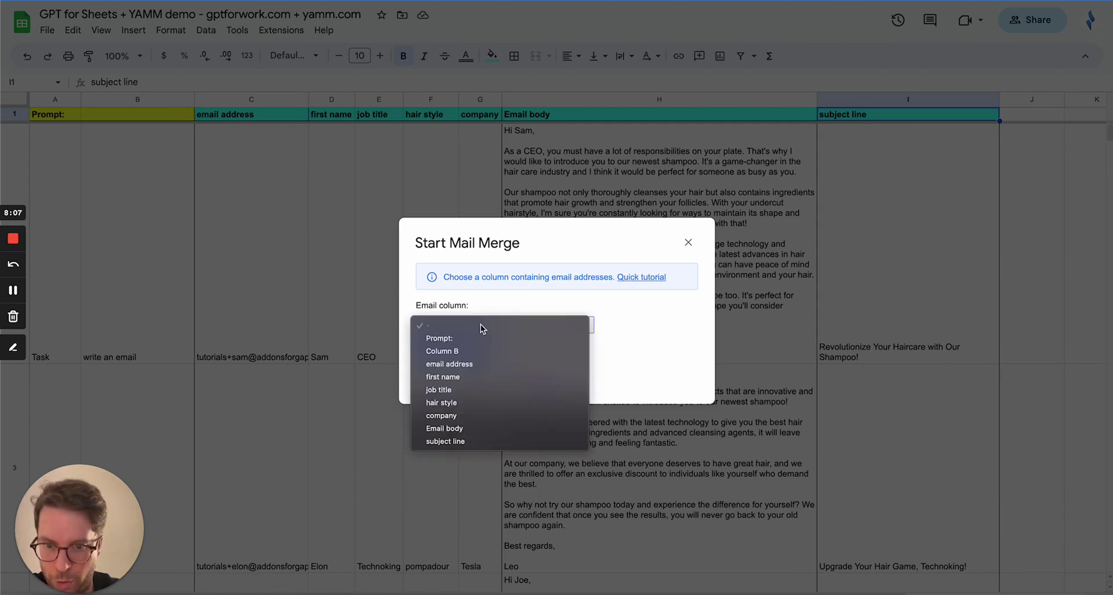
click(471, 364)
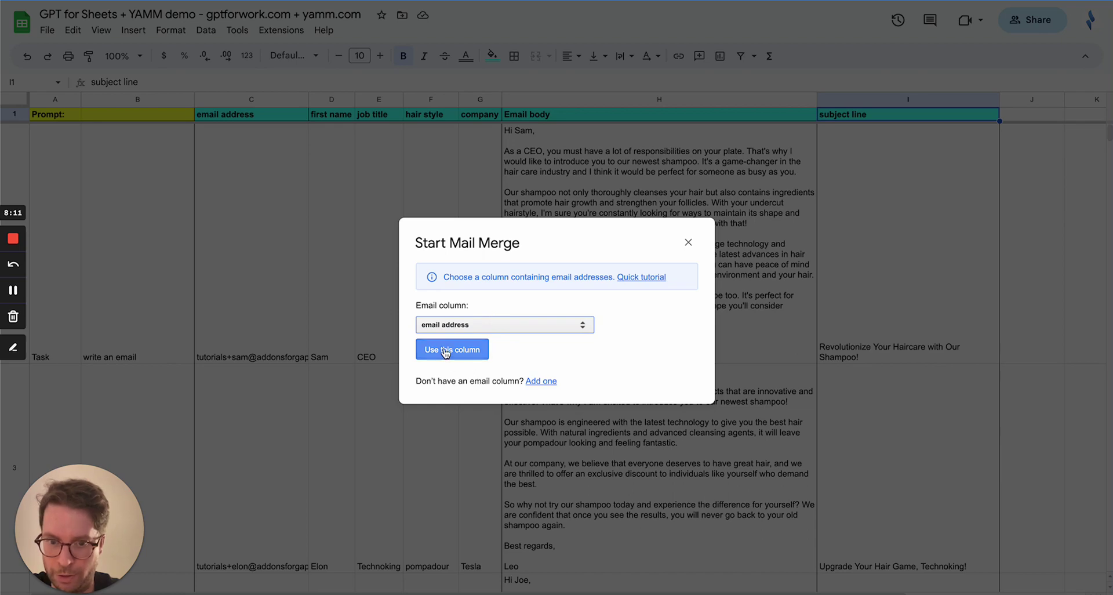
Confirm the email address column and send all 8 tracked emails using the {{subject line}} template
click(445, 351)
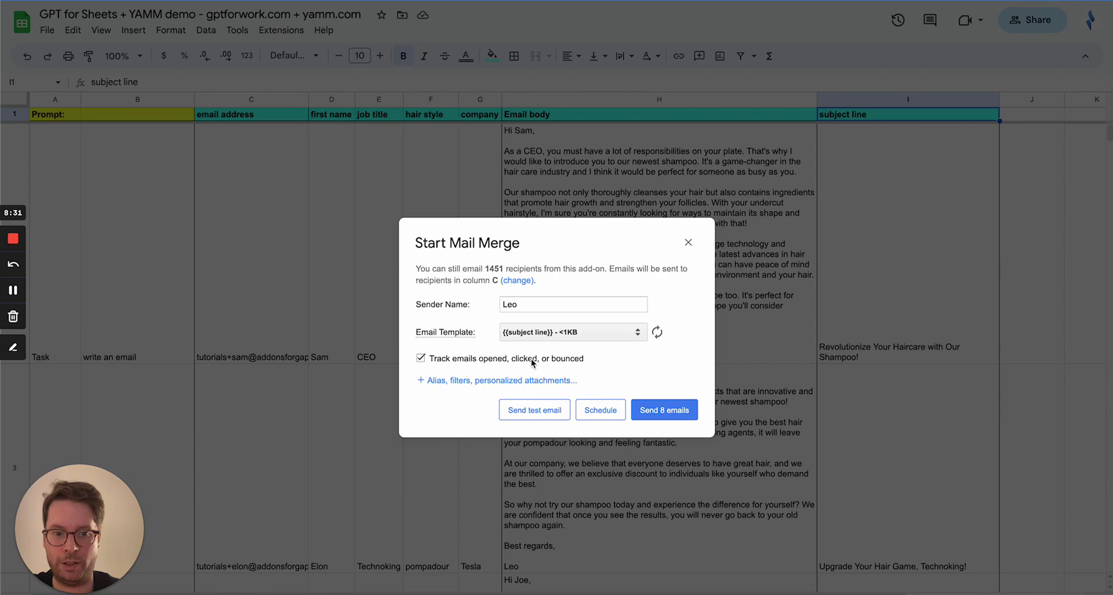
click(658, 412)
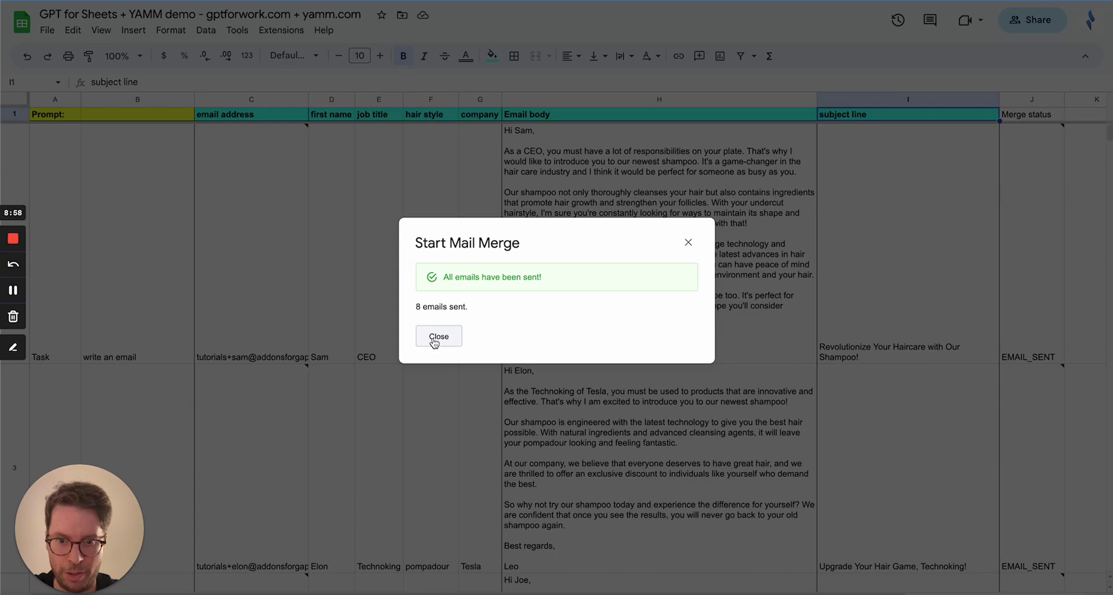
Dismiss the sent confirmation and review the Merge status column J, row by row
click(435, 339)
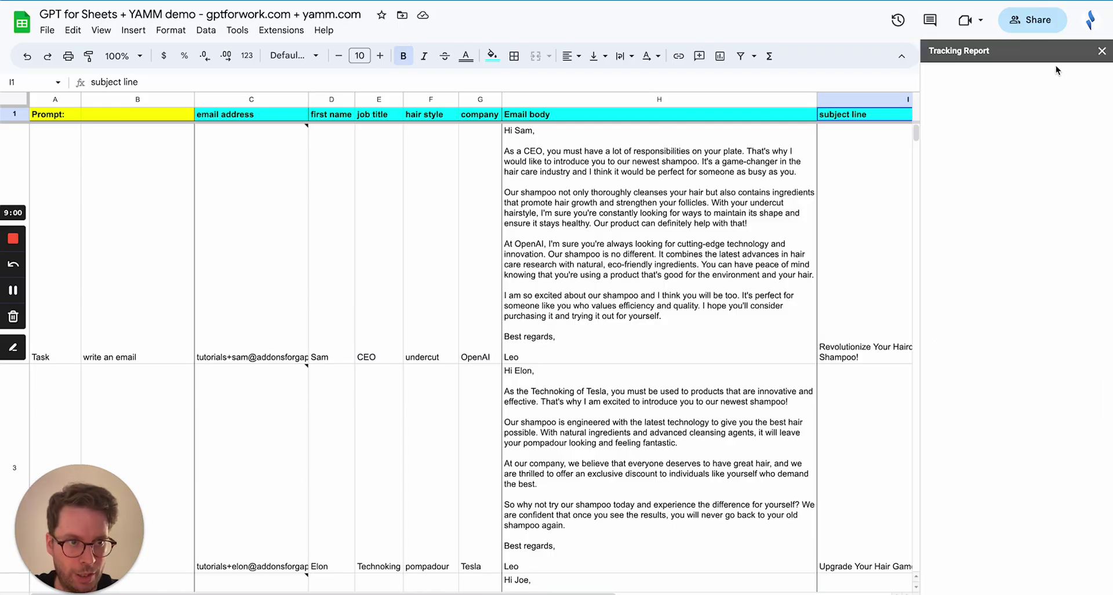
scroll(692, 200, right, 3)
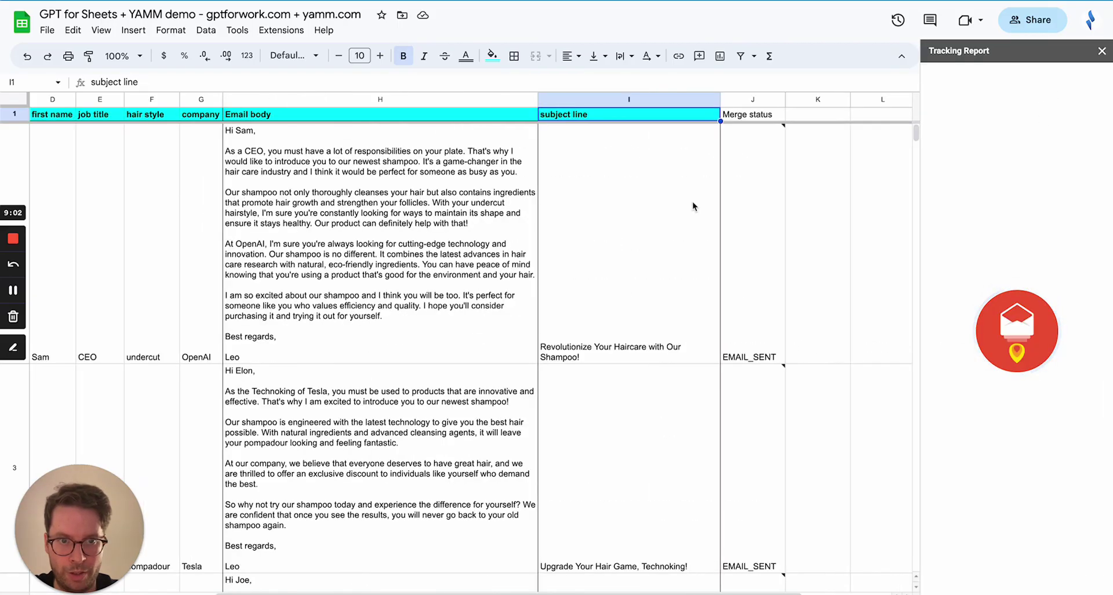
click(742, 100)
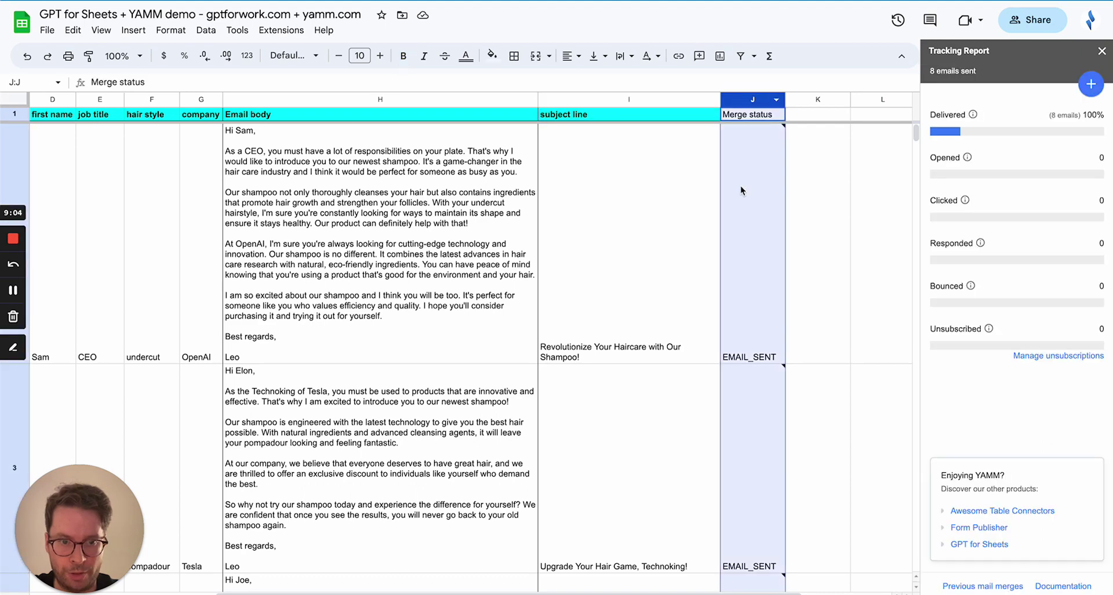
mouse_move(745, 242)
click(757, 287)
key(Down)
key(Down)
key(Down)
key(Down)
key(Down)
key(Down)
key(Down)
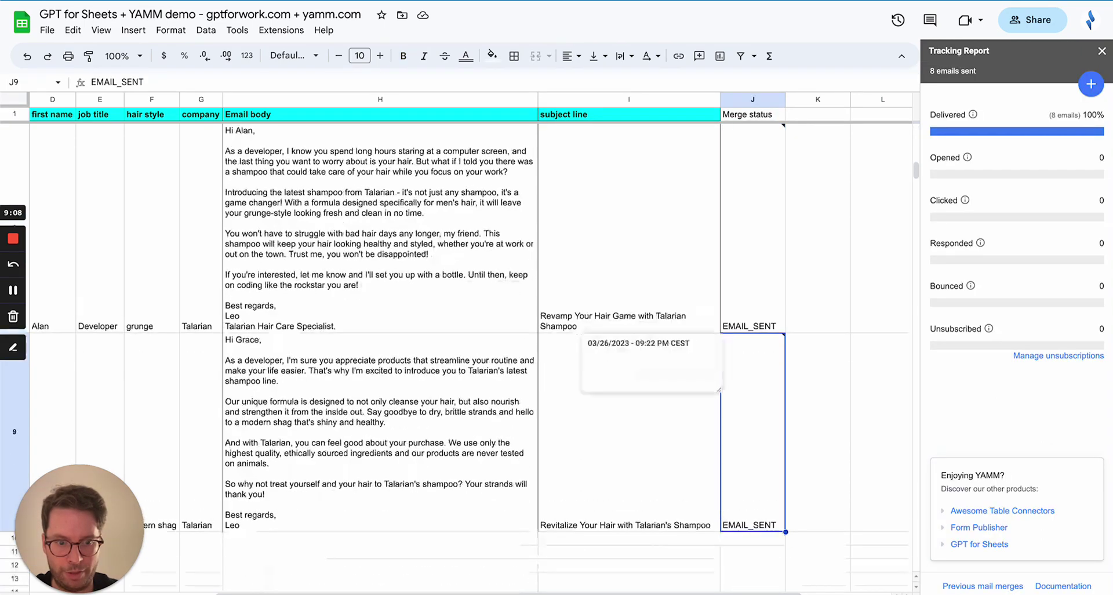
key(Up)
key(Up)
key(Up)
key(Up)
key(Up)
key(Up)
key(Up)
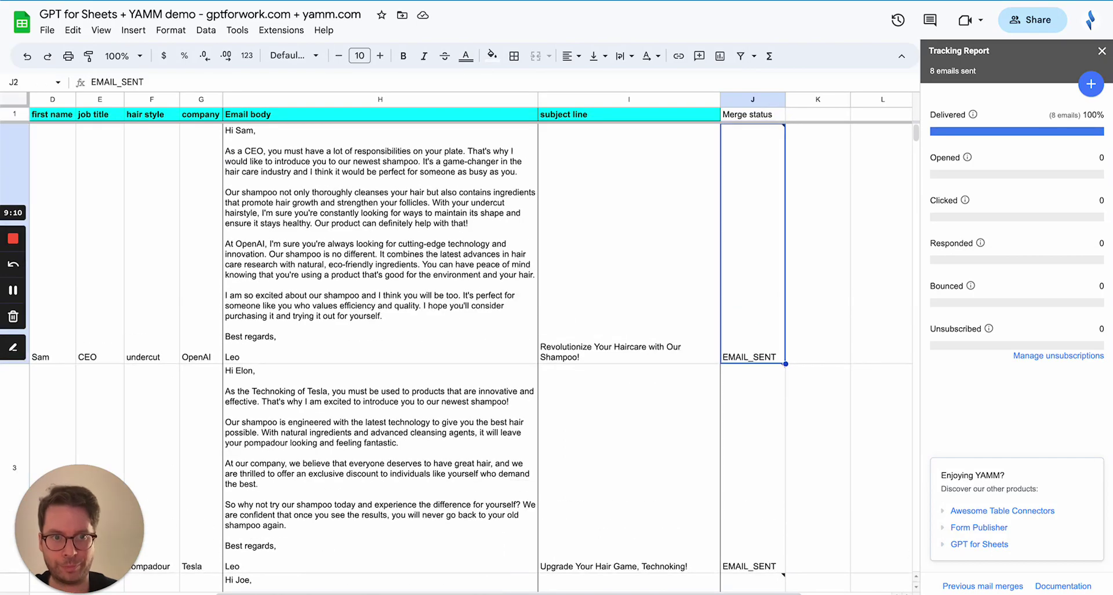
Hide the Email body column H
click(434, 100)
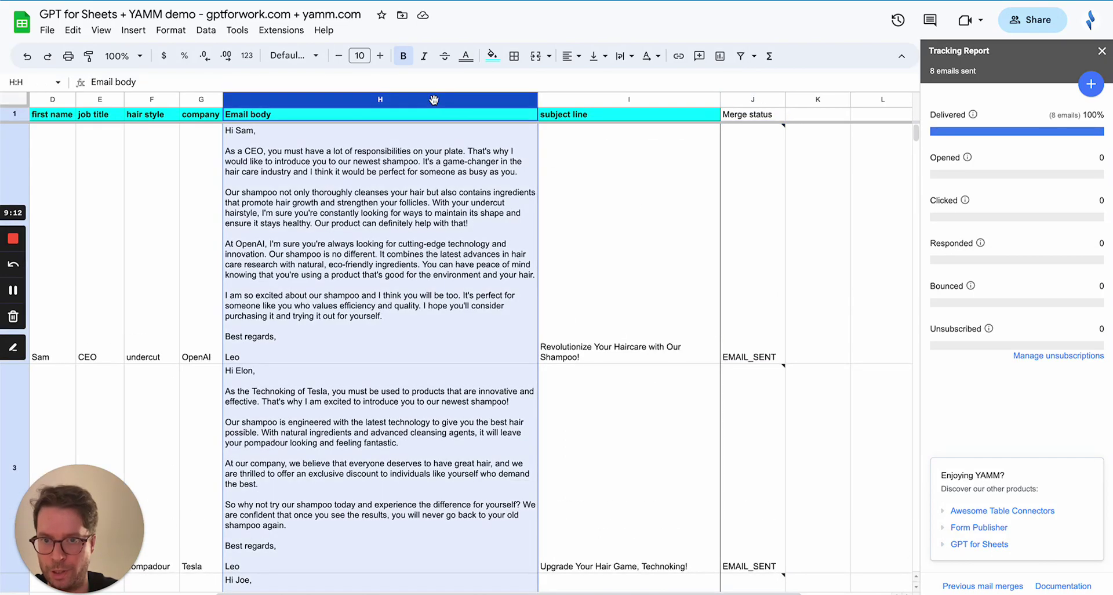
right_click(434, 99)
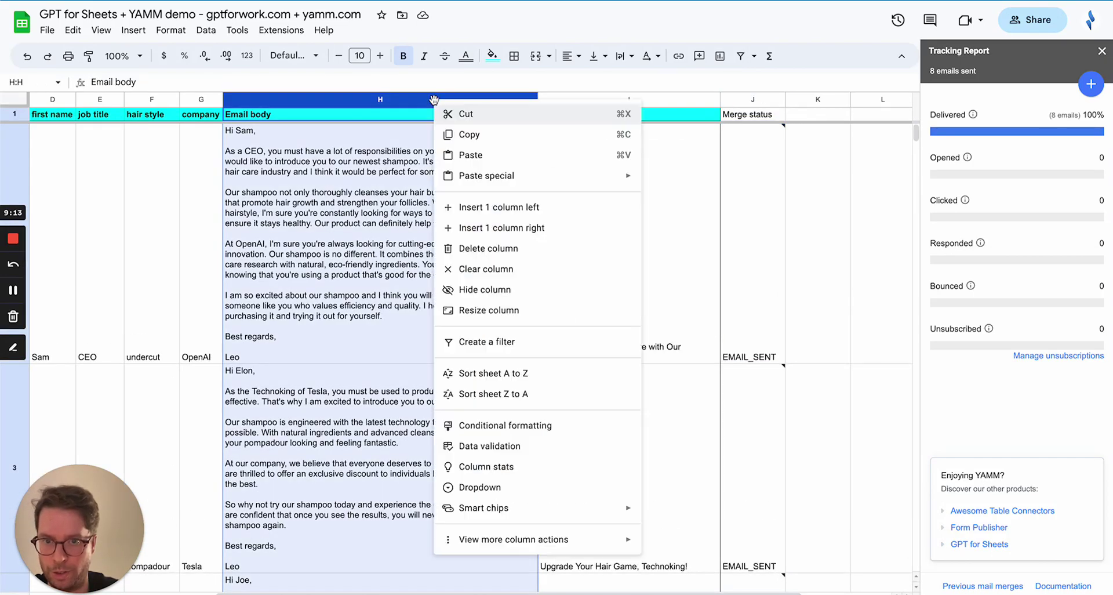
click(512, 293)
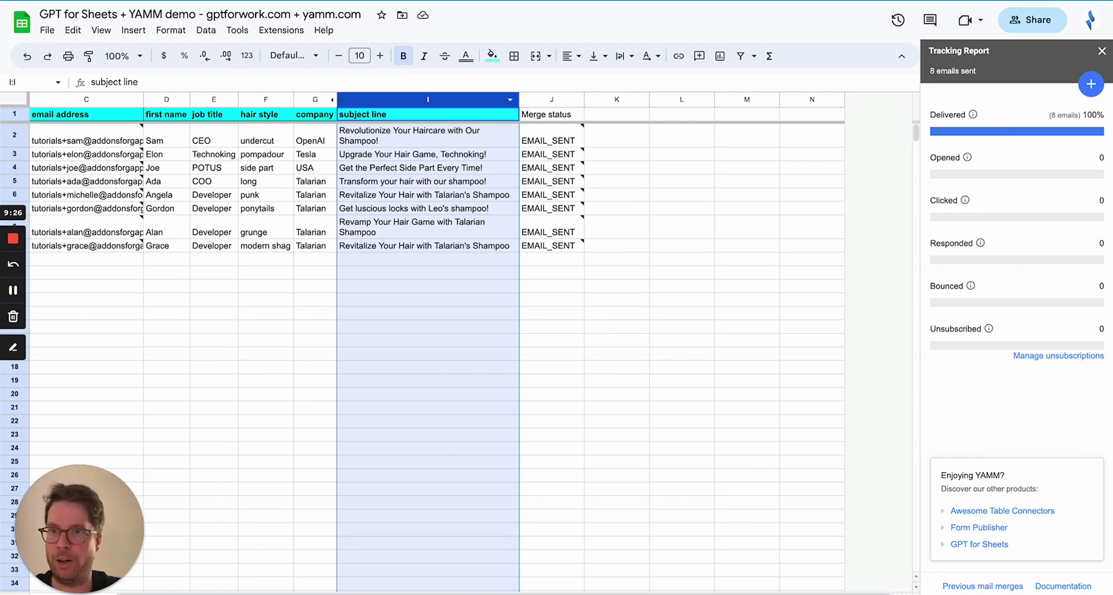
Switch to Gmail, go to the inbox and close the template draft window
key(ctrl+Tab)
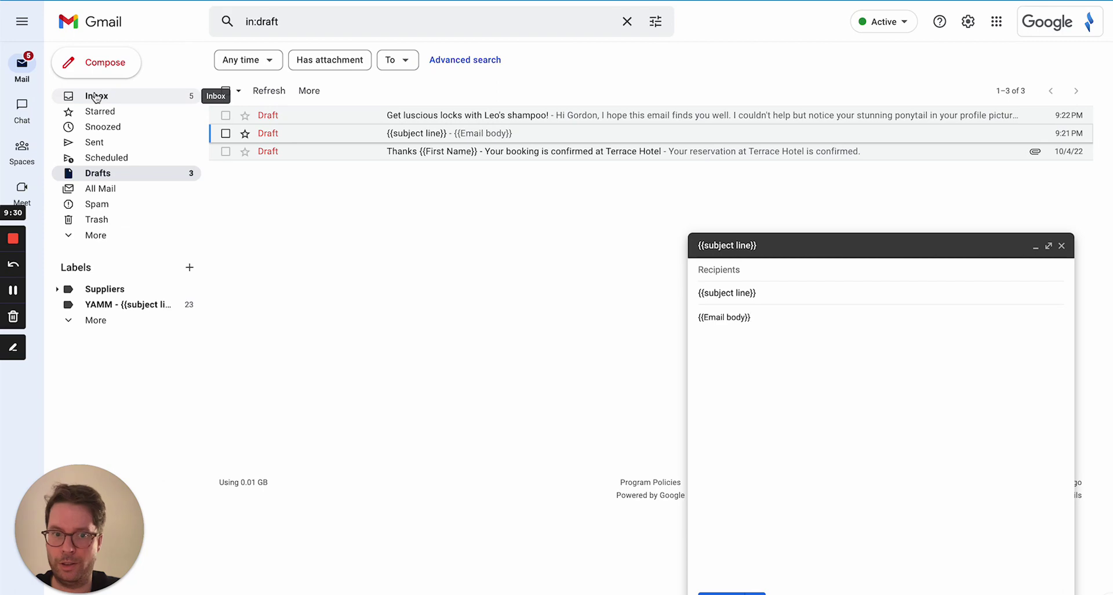
click(96, 97)
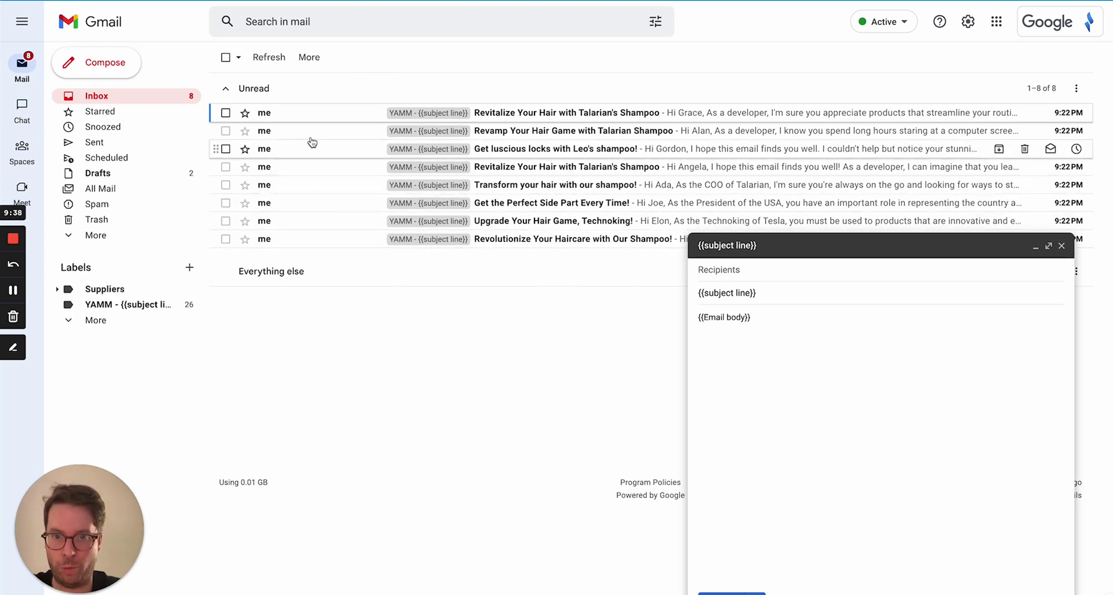
click(1062, 248)
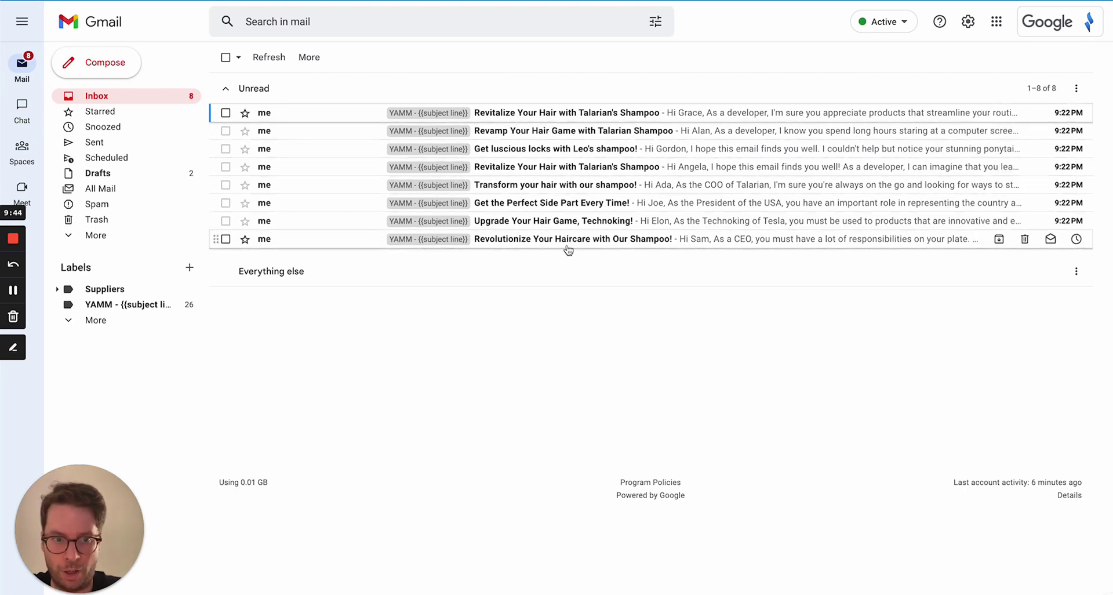
Open the 'Revolutionize Your Haircare with Our Shampoo!' email and confirm row 2 shows EMAIL_OPENED
click(520, 239)
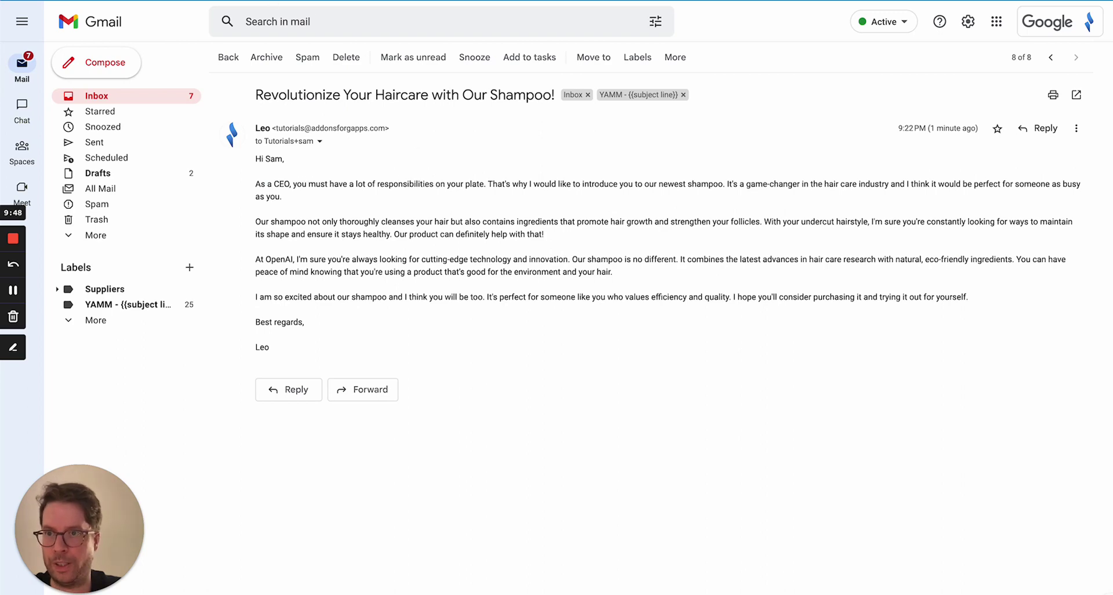
key(ctrl+Tab)
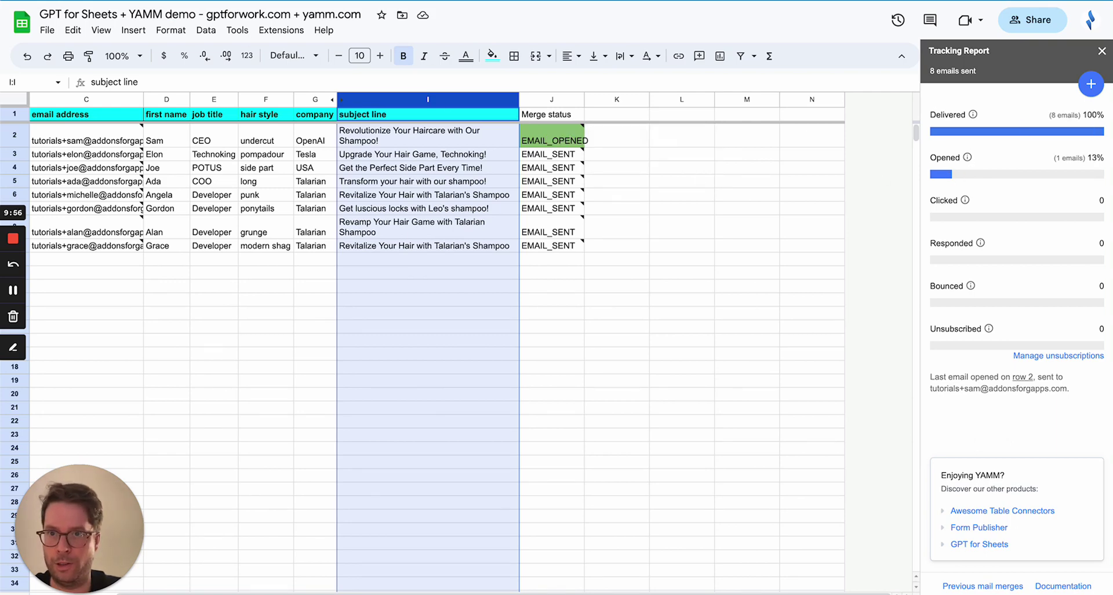
key(ctrl+Tab)
Open the row 6 recipient's Talarian shampoo email and check its status in the sheet
click(227, 56)
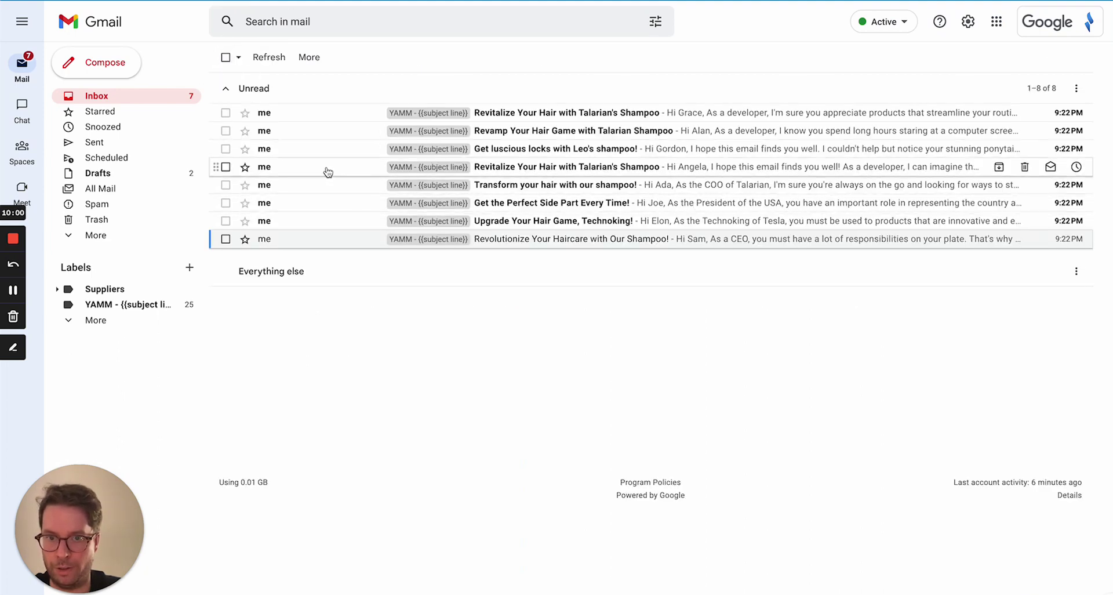
click(328, 168)
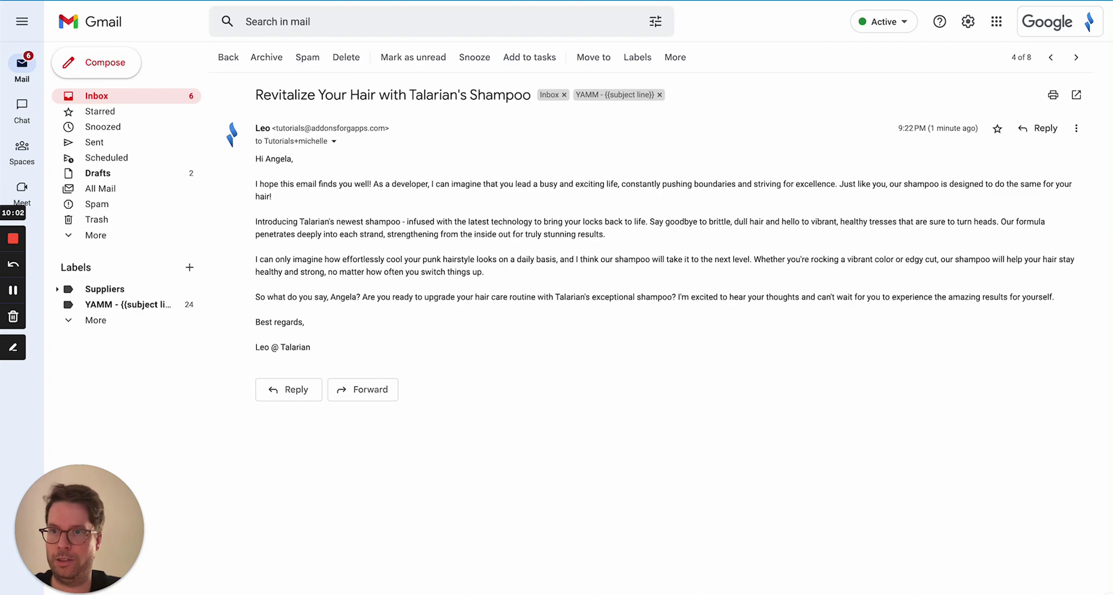
key(ctrl+Tab)
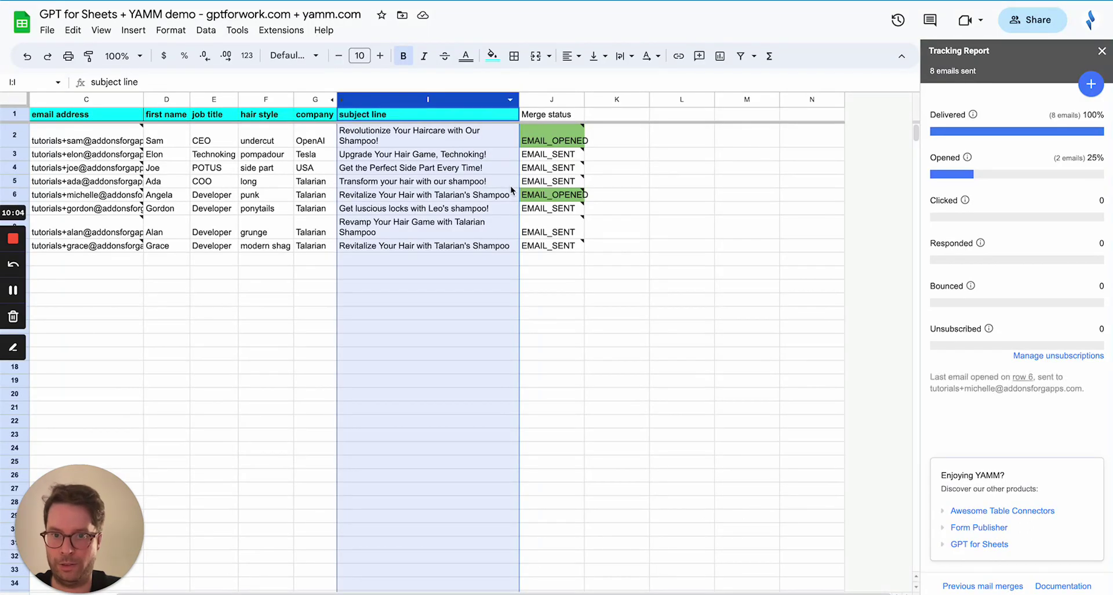
click(555, 200)
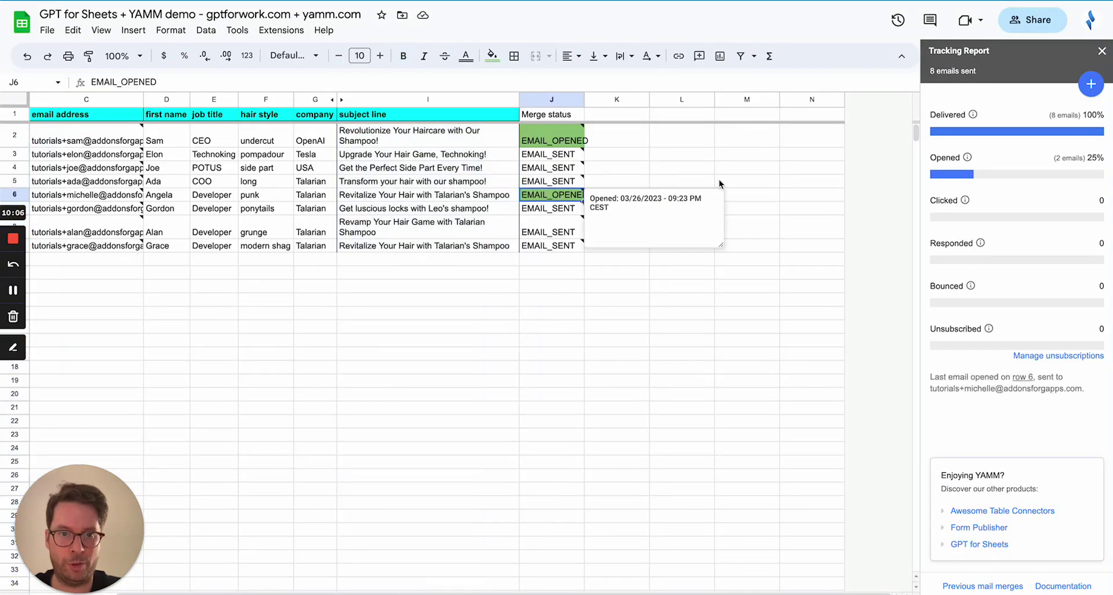